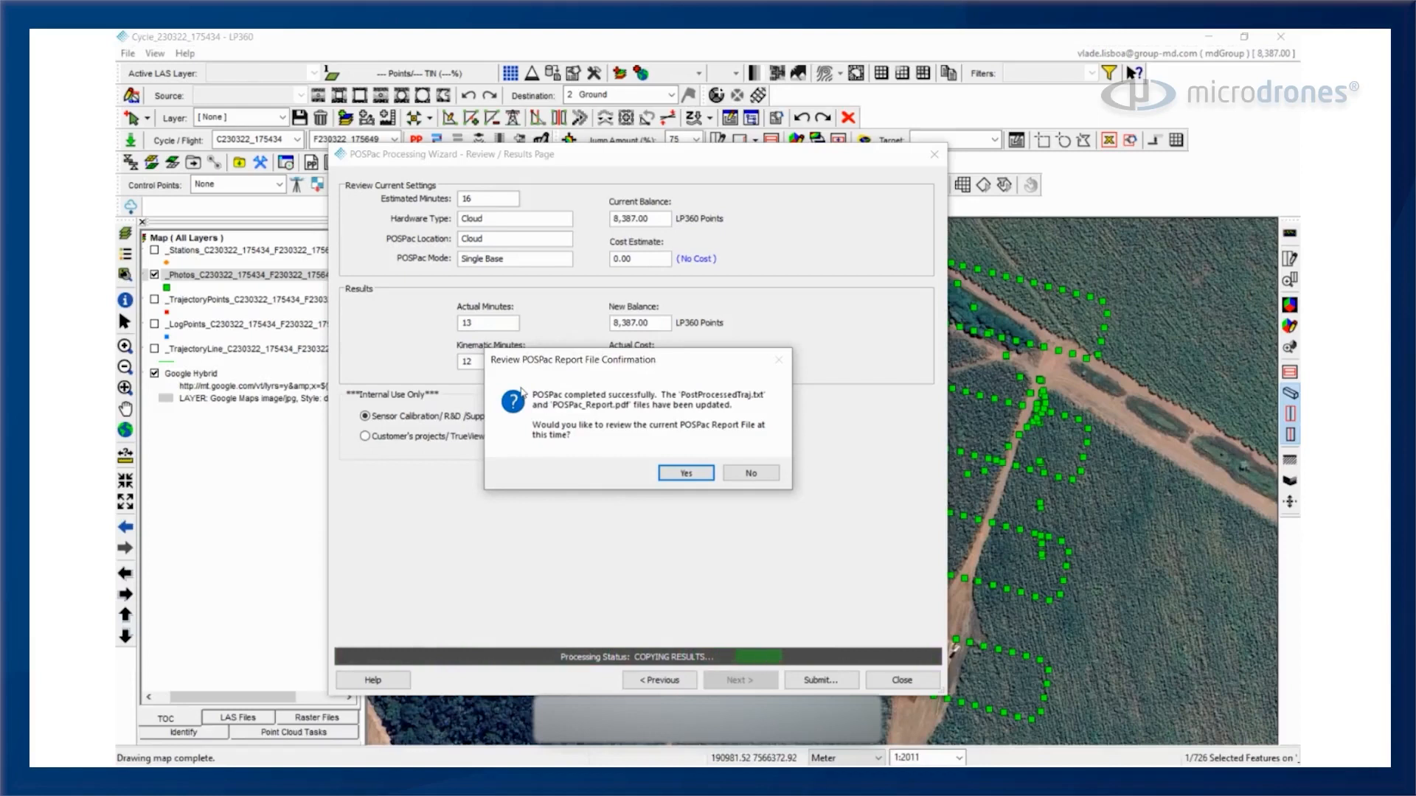
# Open the POSPac report and examine its project file list and GPS/GLONASS satellite lock and signal-to-noise plots
pyautogui.click(687, 476)
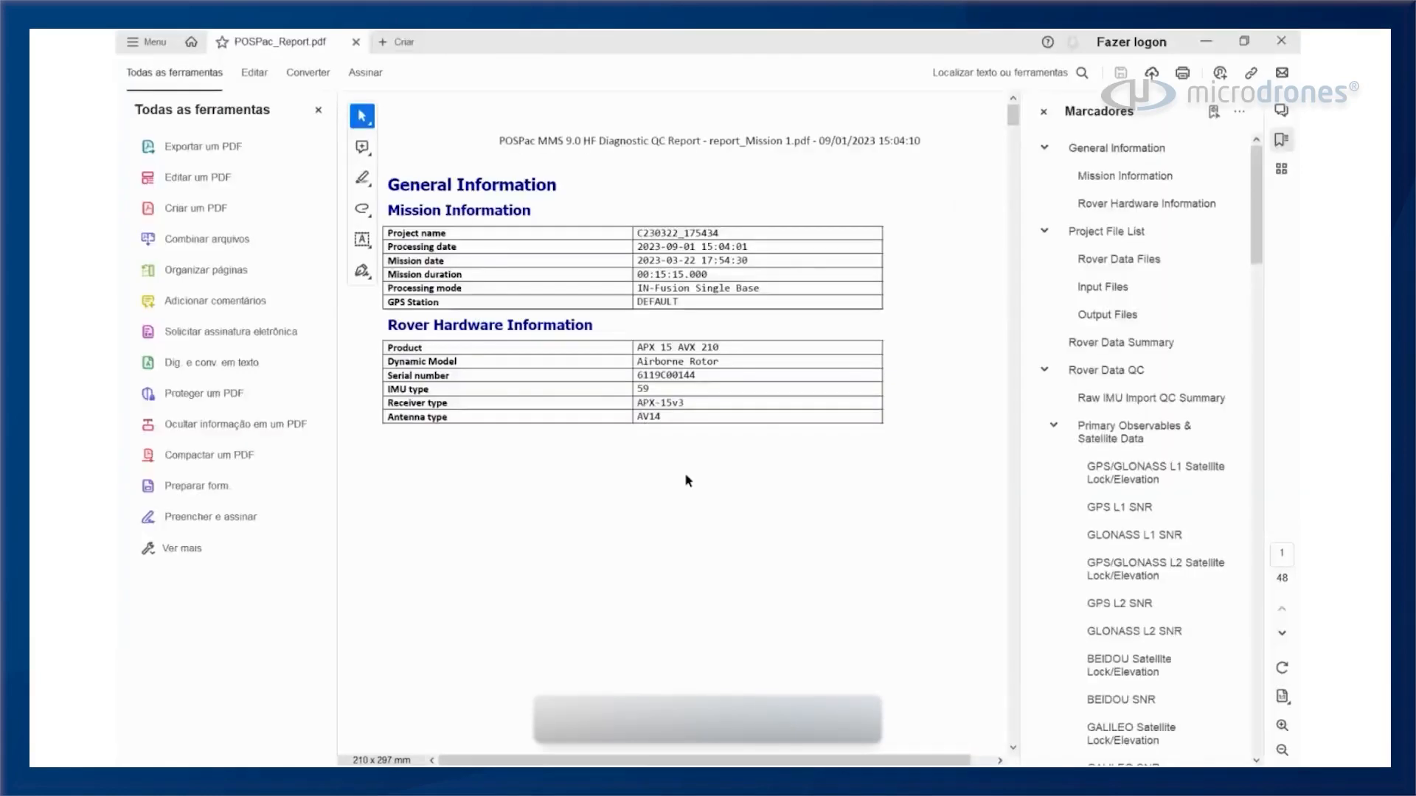
pyautogui.moveTo(1257, 182)
pyautogui.mouseDown()
pyautogui.moveTo(1253, 359)
pyautogui.moveTo(1258, 164)
pyautogui.mouseUp()
pyautogui.click(1104, 262)
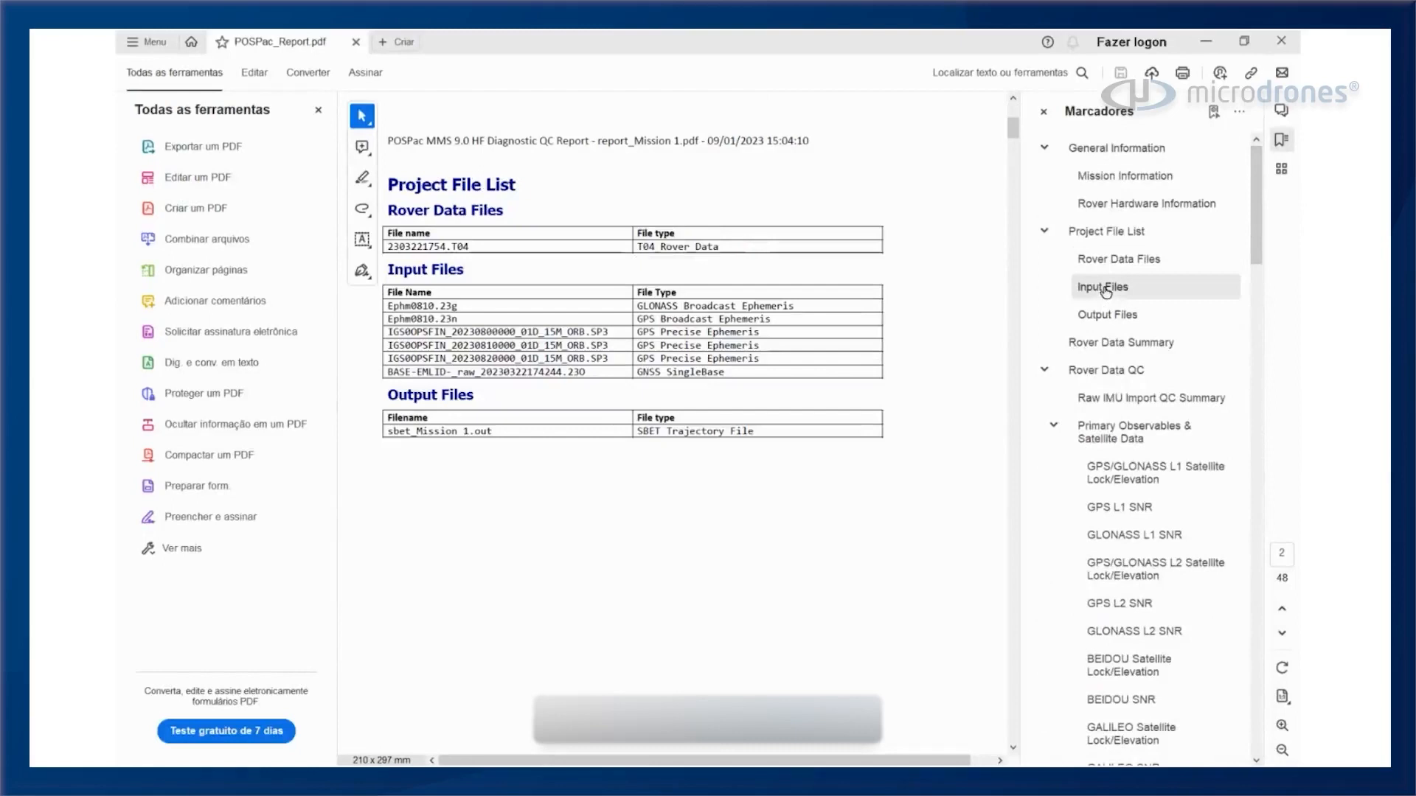
pyautogui.click(1132, 447)
pyautogui.click(1133, 472)
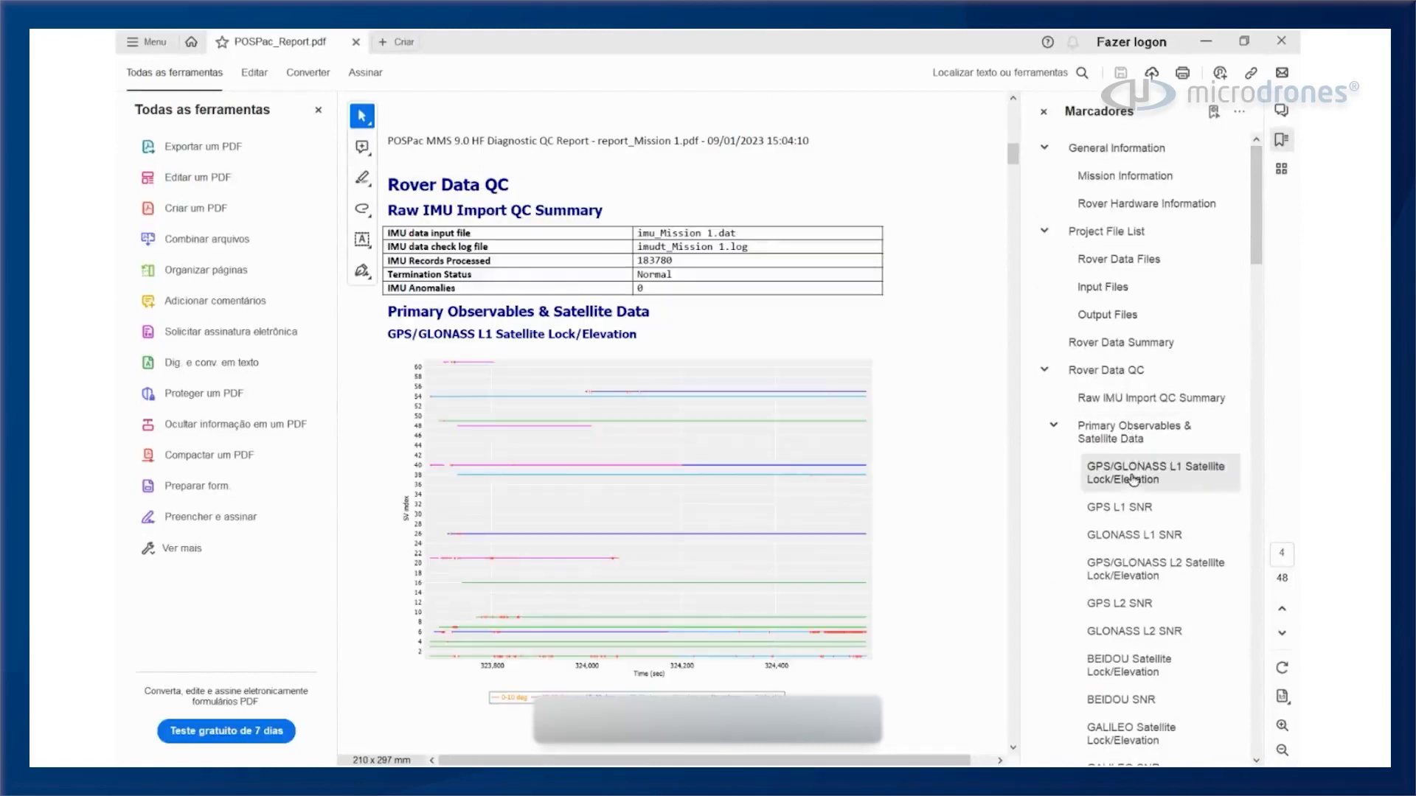
pyautogui.click(1114, 507)
pyautogui.click(1132, 537)
pyautogui.click(1132, 569)
pyautogui.scroll(-3, 1139, 560)
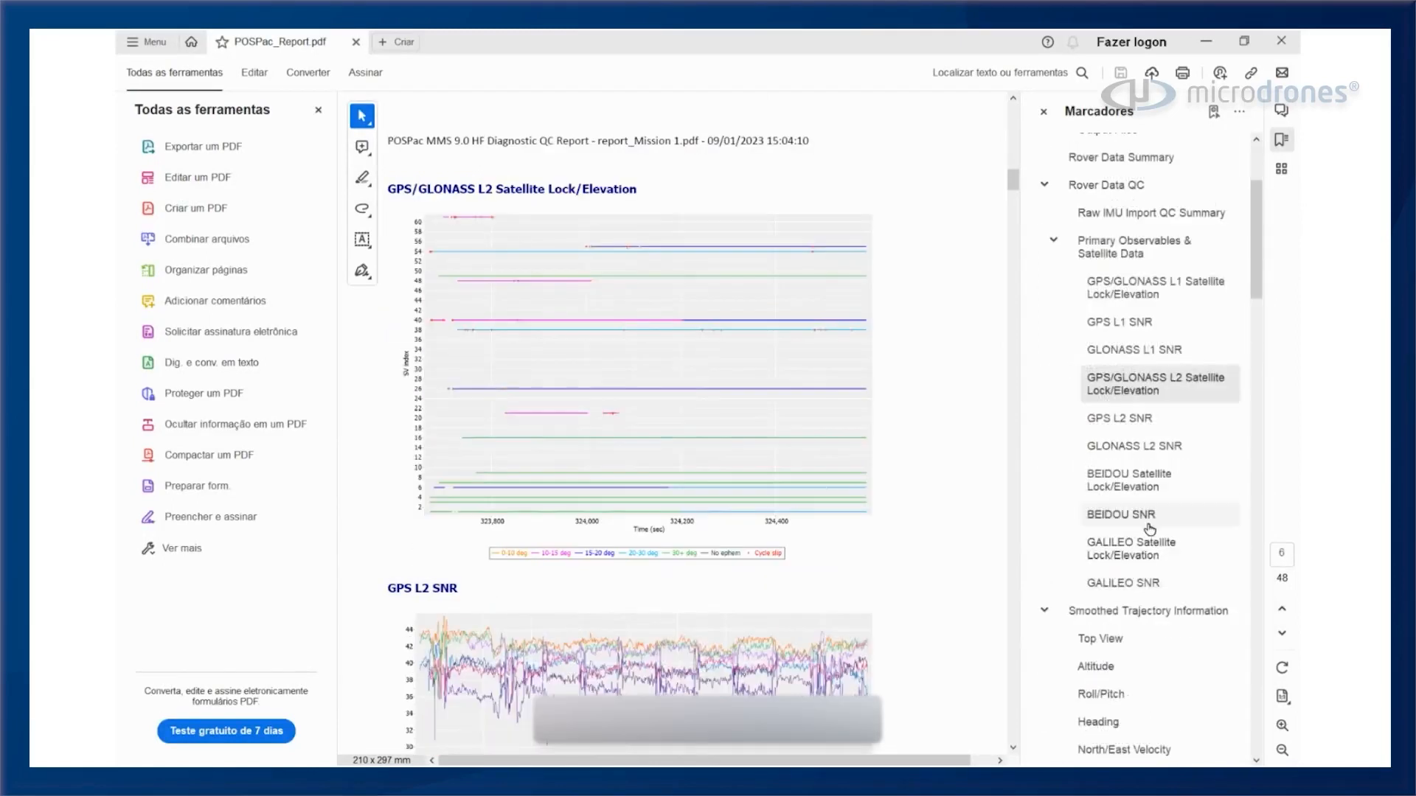
# Review the BeiDou, Galileo and smoothed trajectory sections and the remaining report bookmarks, and close the report and the POSPac wizard
pyautogui.click(1122, 515)
pyautogui.click(1148, 550)
pyautogui.scroll(-2, 1144, 560)
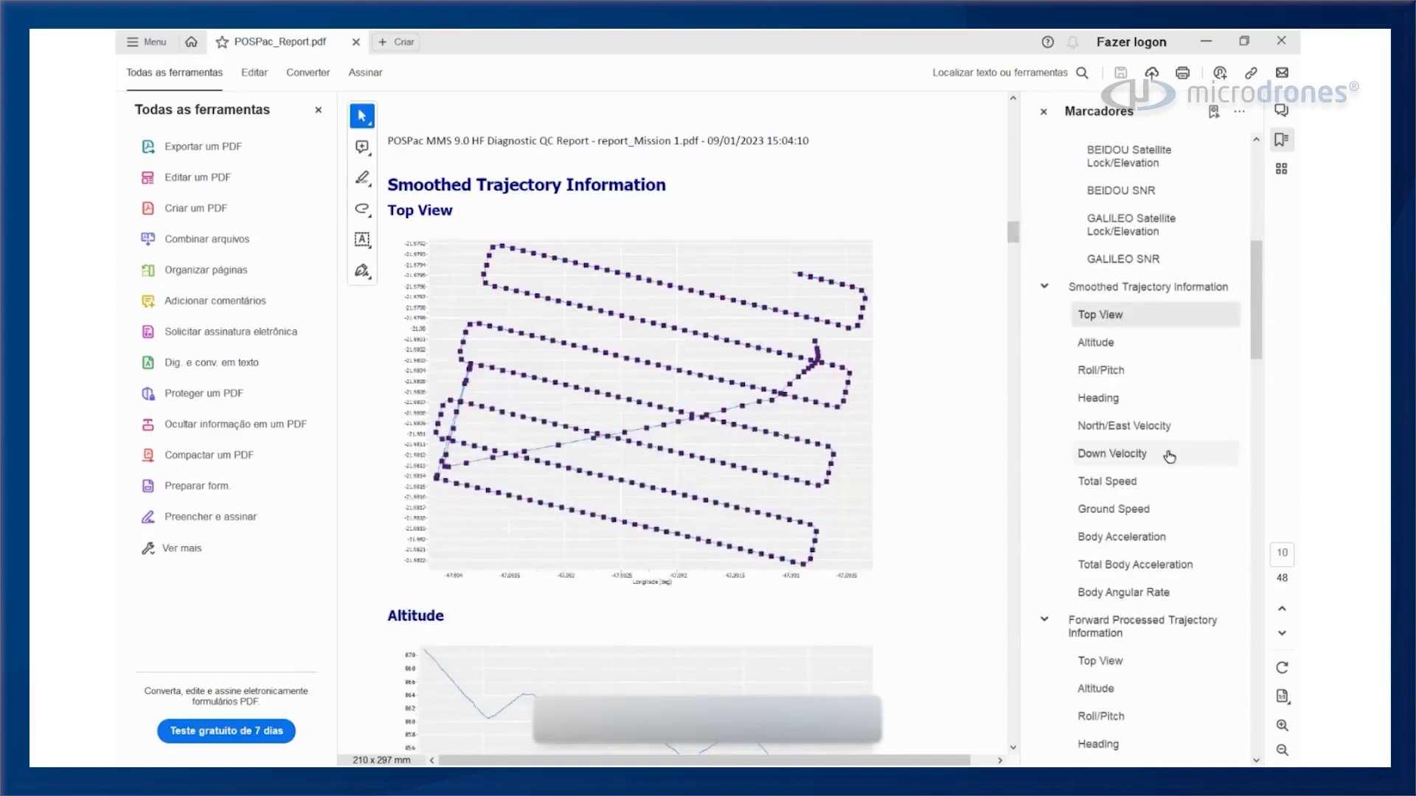
pyautogui.scroll(-10, 1174, 455)
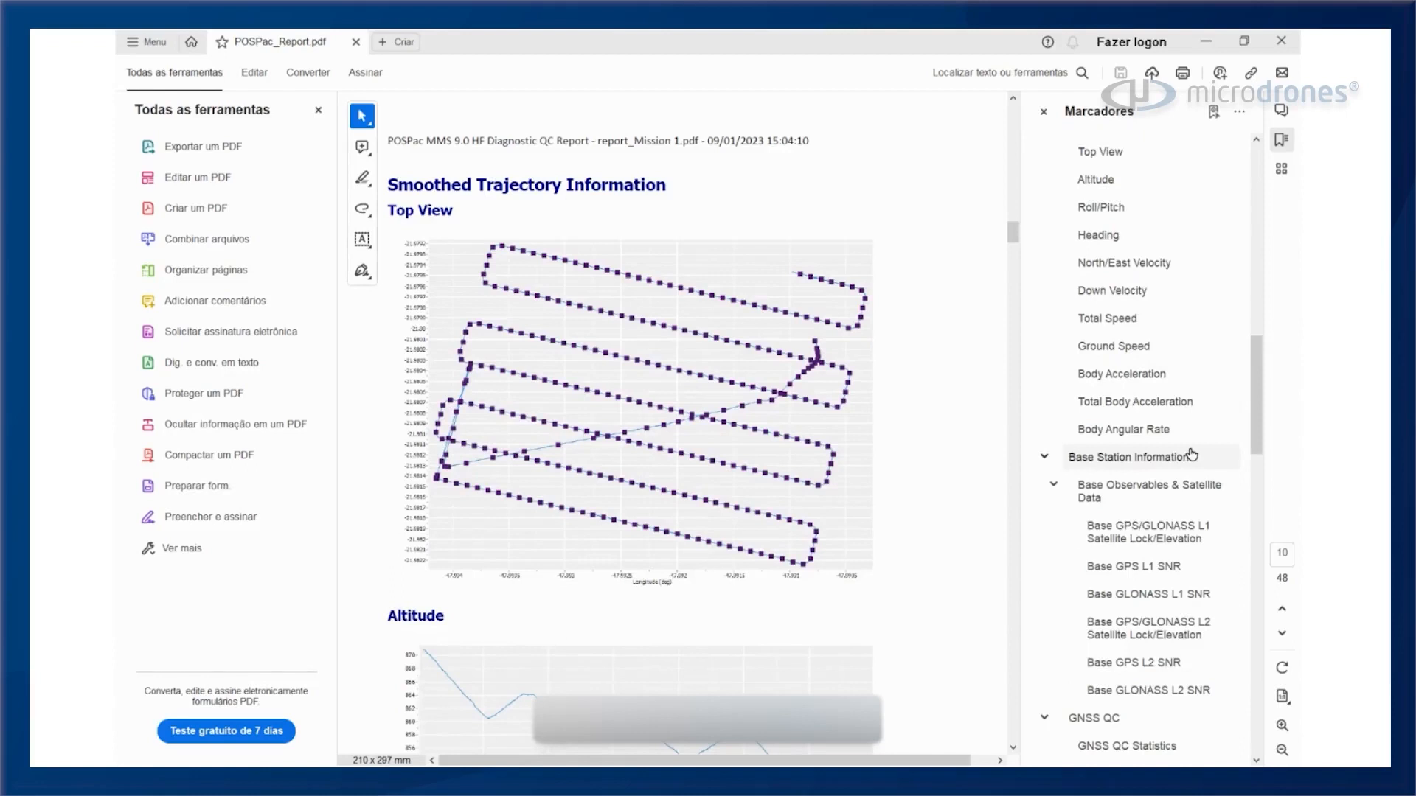
pyautogui.scroll(-7, 1185, 439)
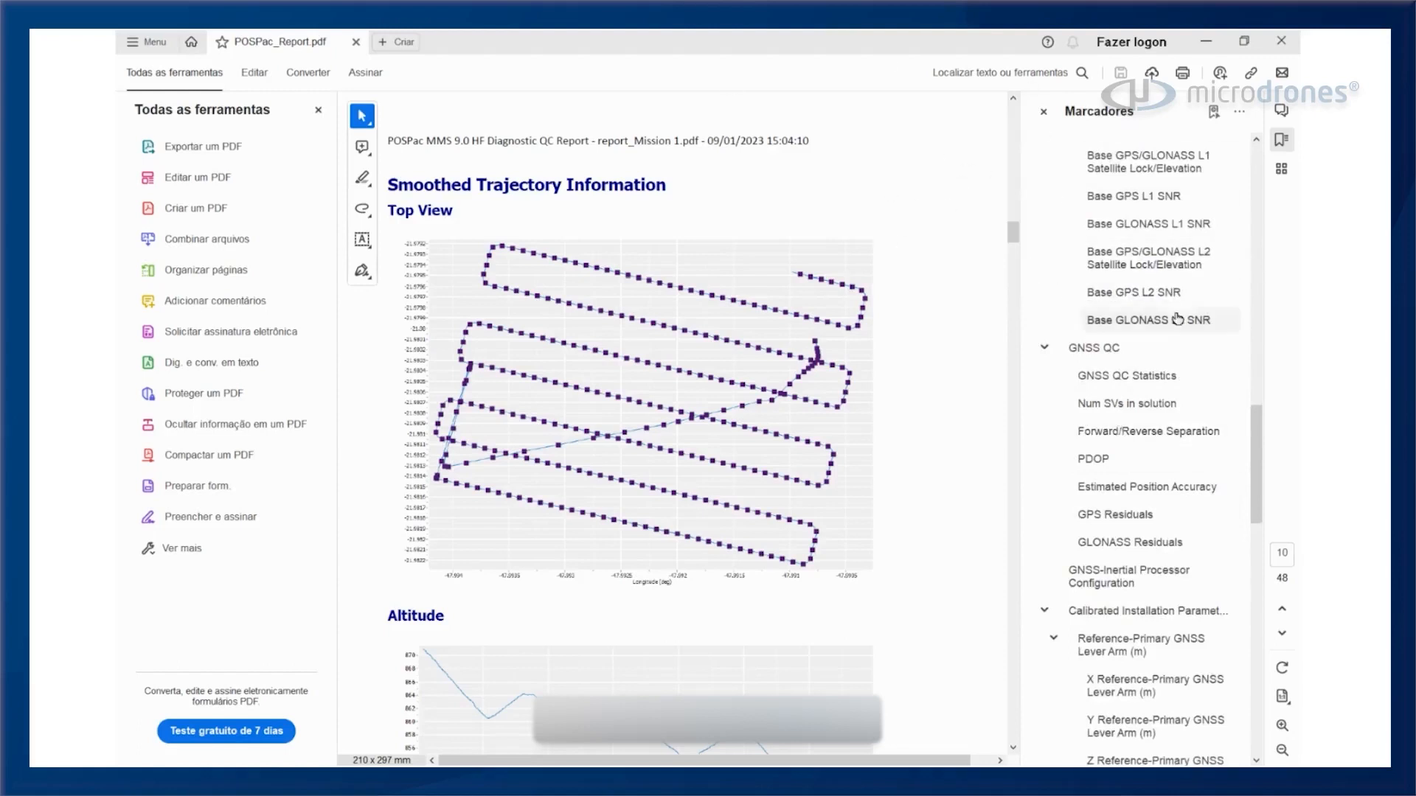
pyautogui.scroll(-3, 1125, 297)
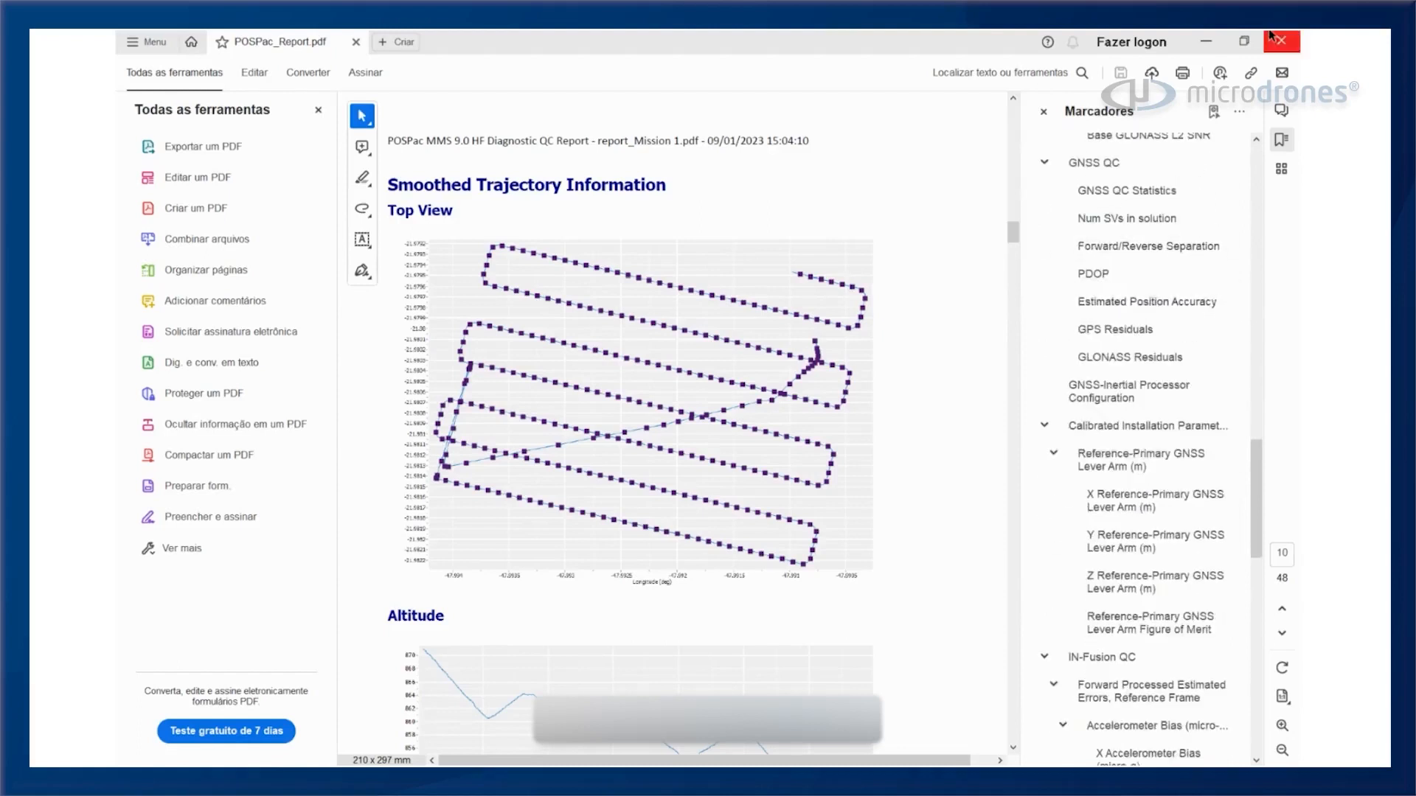
pyautogui.click(1288, 42)
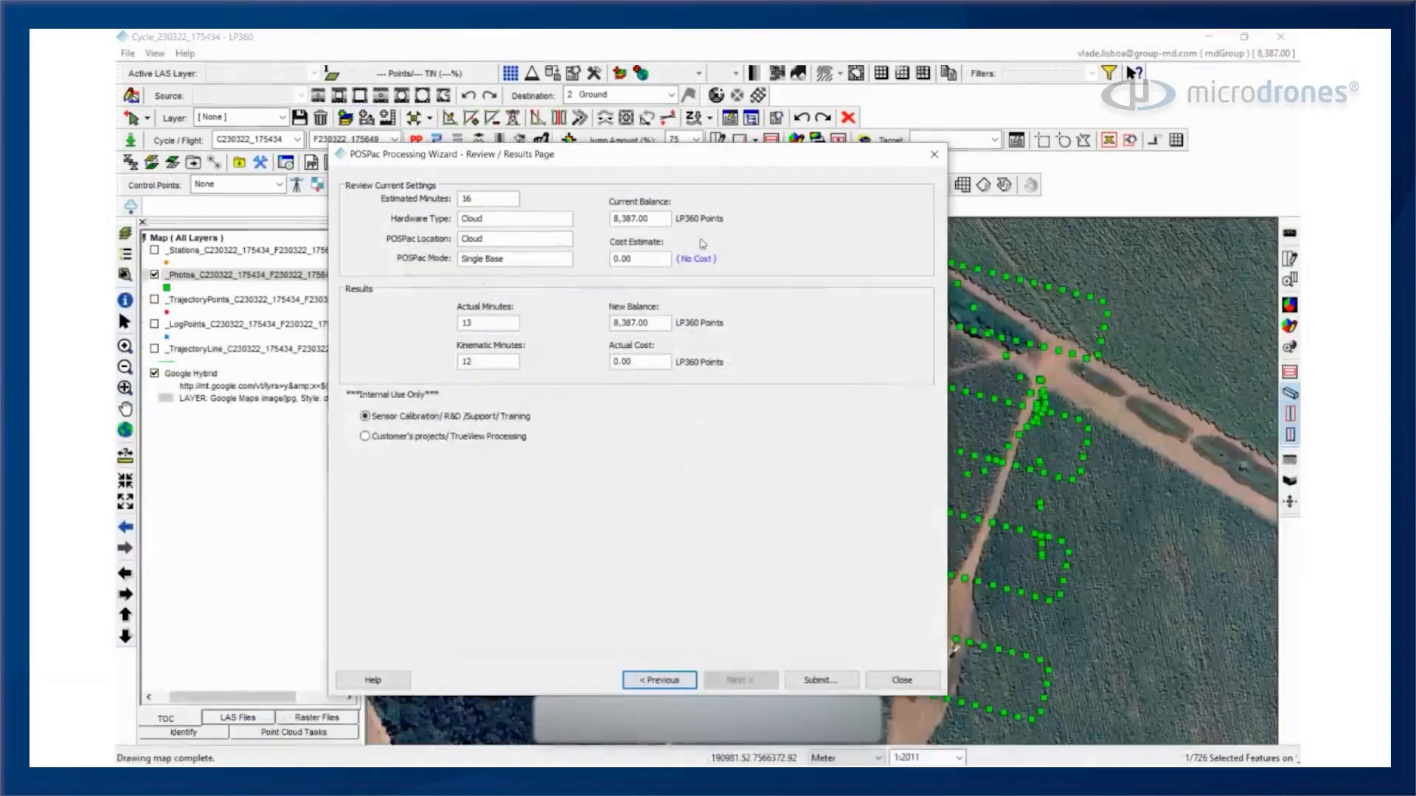
pyautogui.click(902, 681)
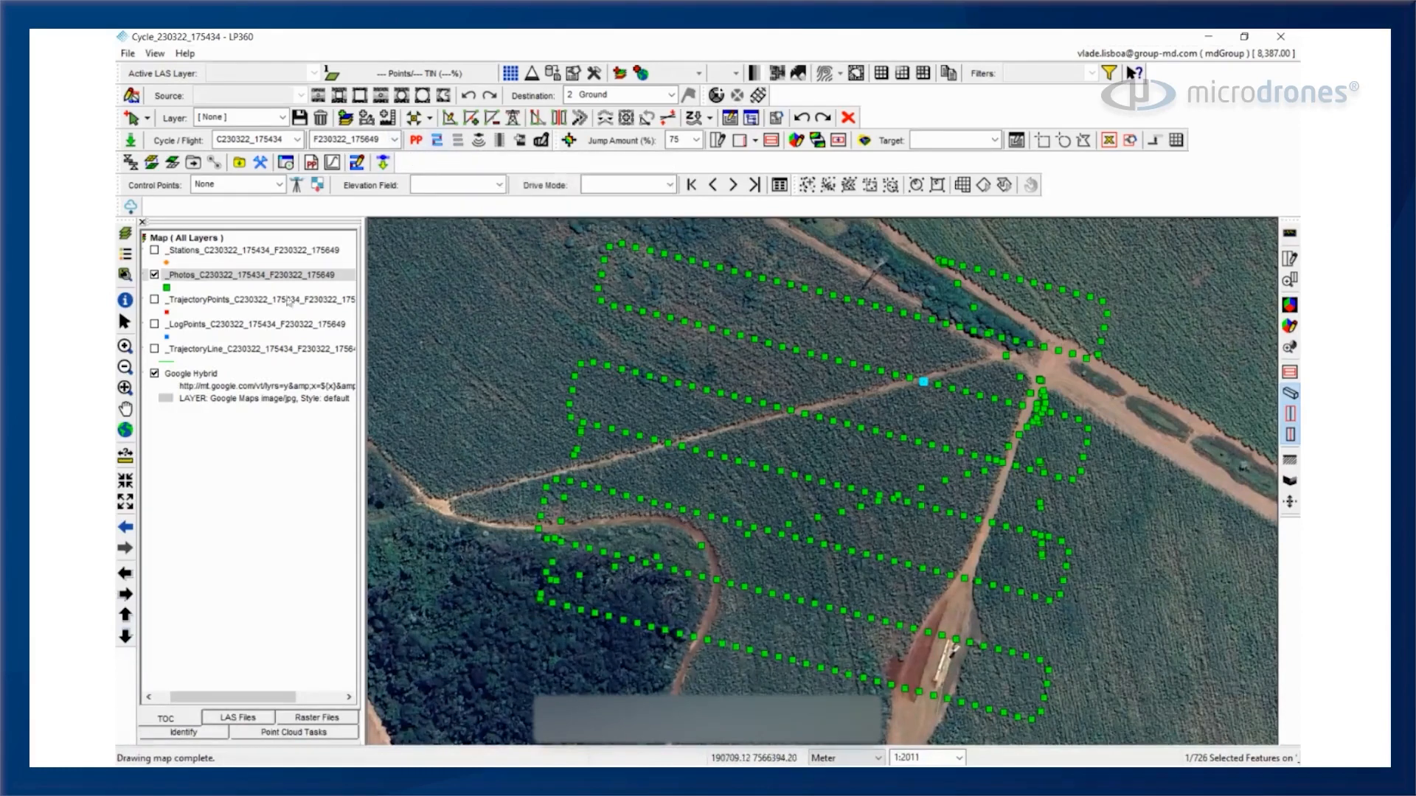
# Hide the photos layer and show the trajectory line and trajectory points layers on the map
pyautogui.click(154, 274)
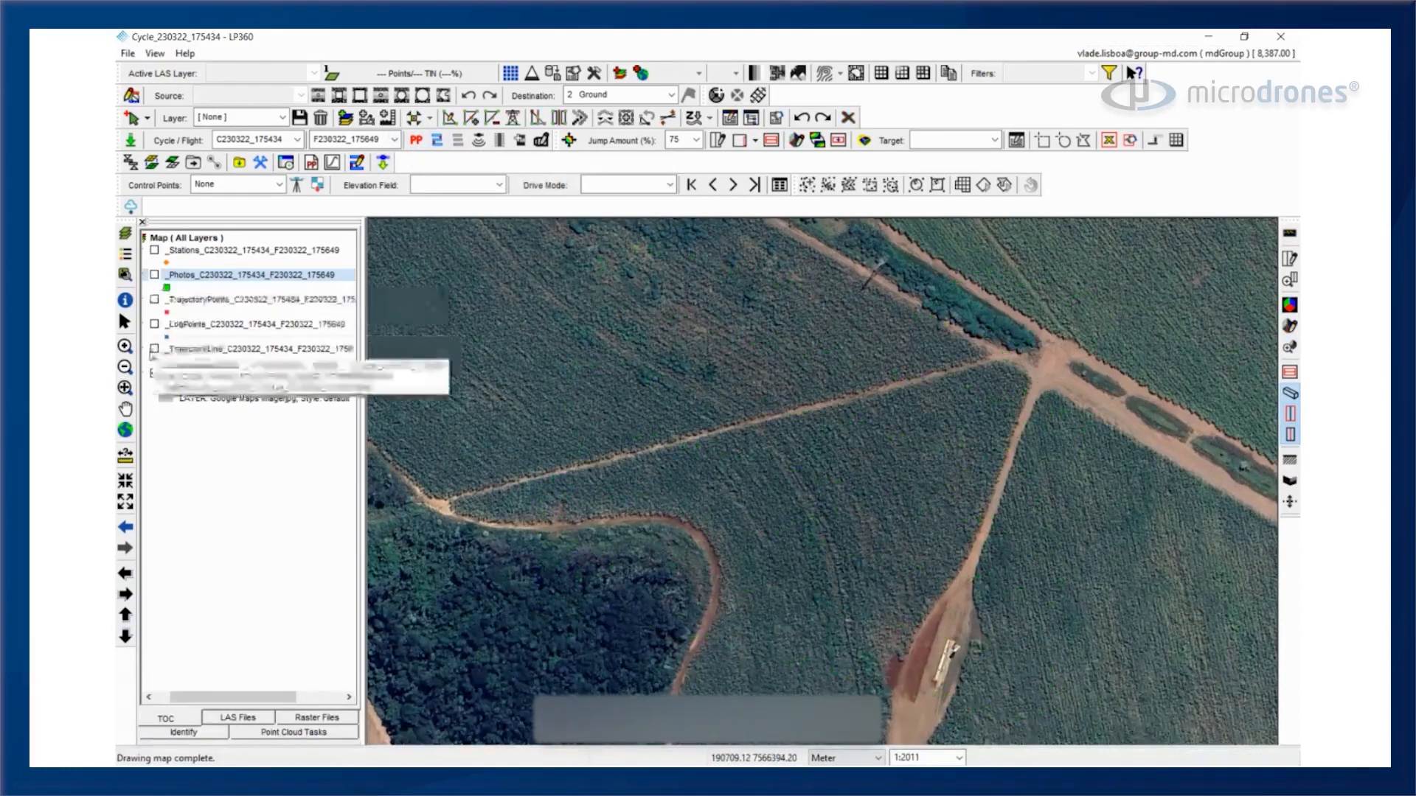
pyautogui.click(155, 348)
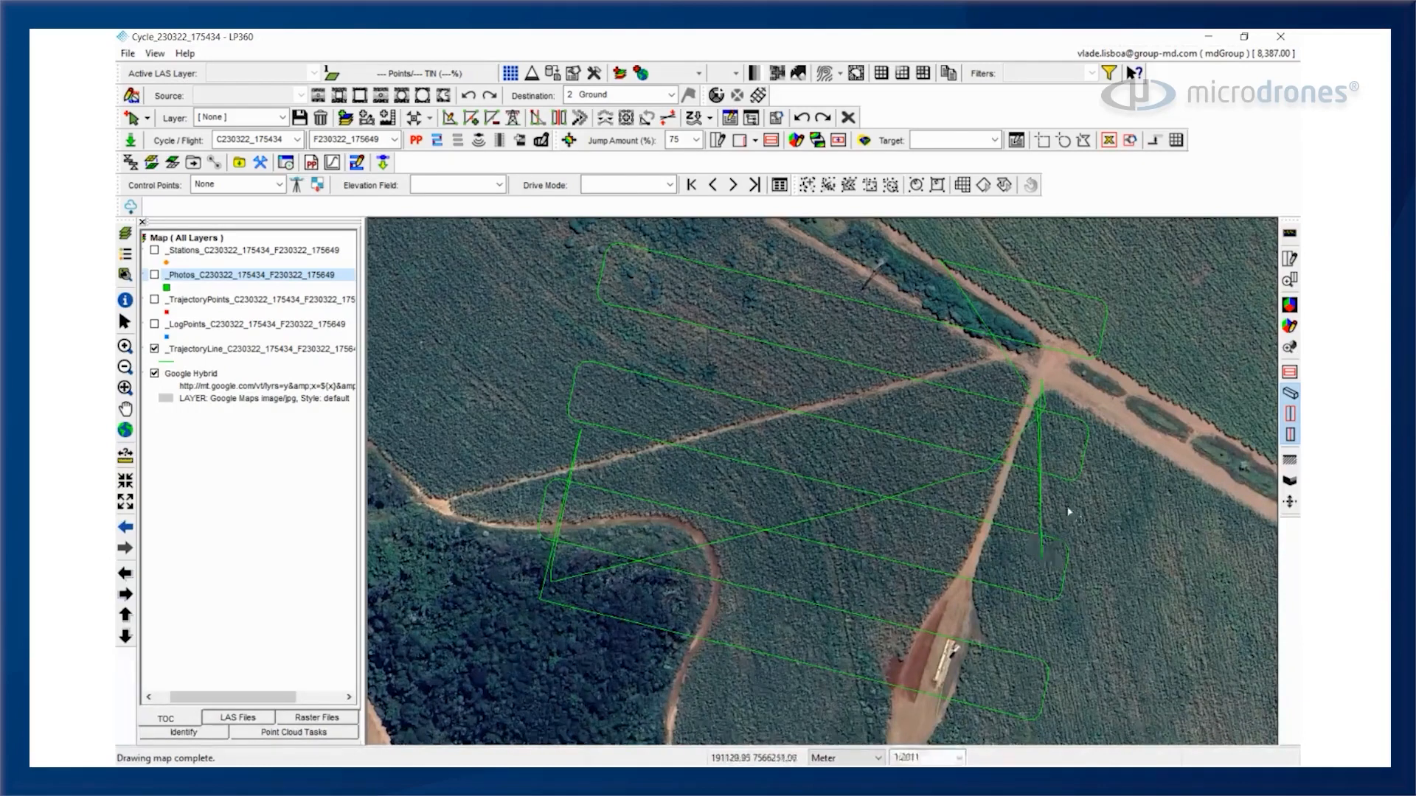
pyautogui.click(155, 300)
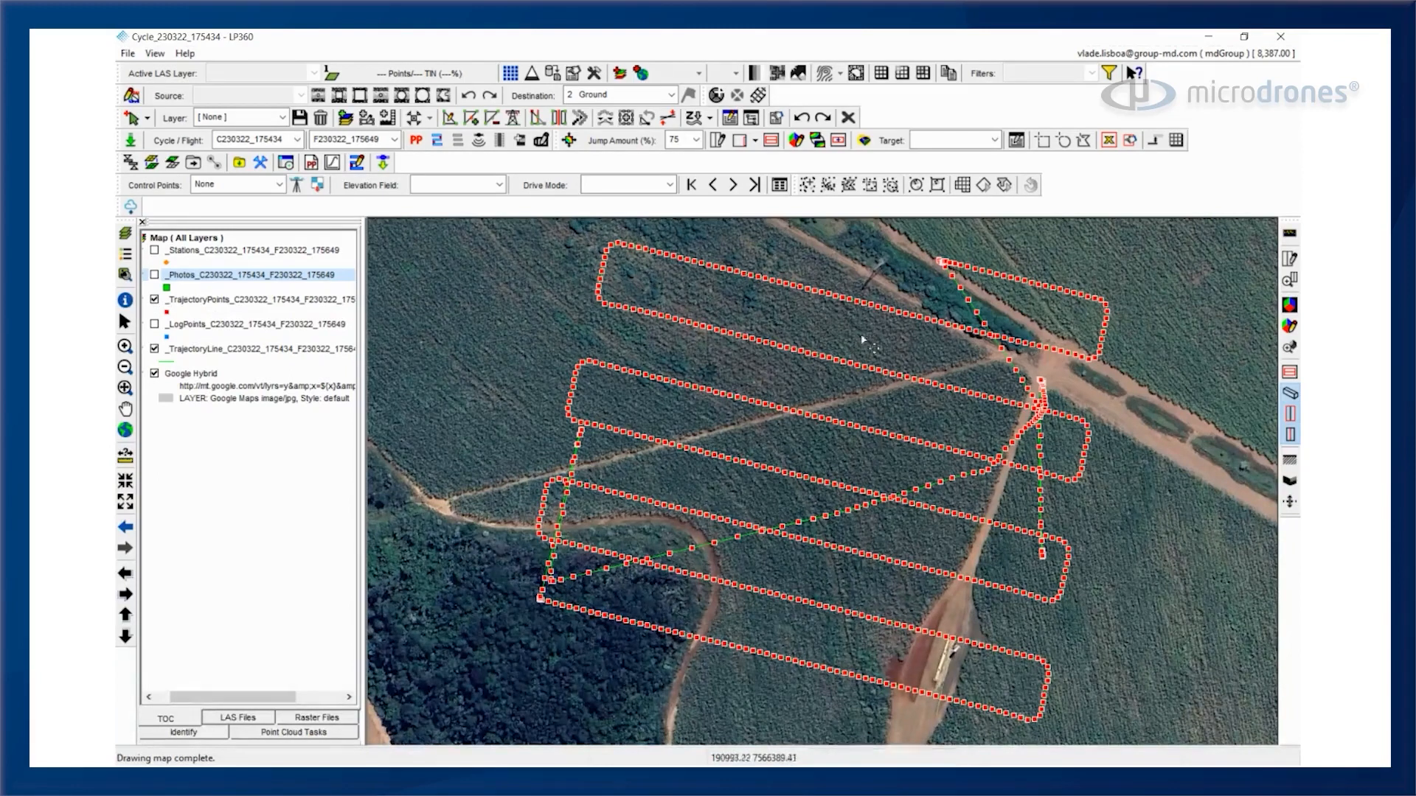
# Auto-create flight lines with a minimum length of 100, a turn radius of 3 and a maximum deviation of 10
pyautogui.click(437, 141)
pyautogui.moveTo(424, 114); pyautogui.dragTo(657, 72)
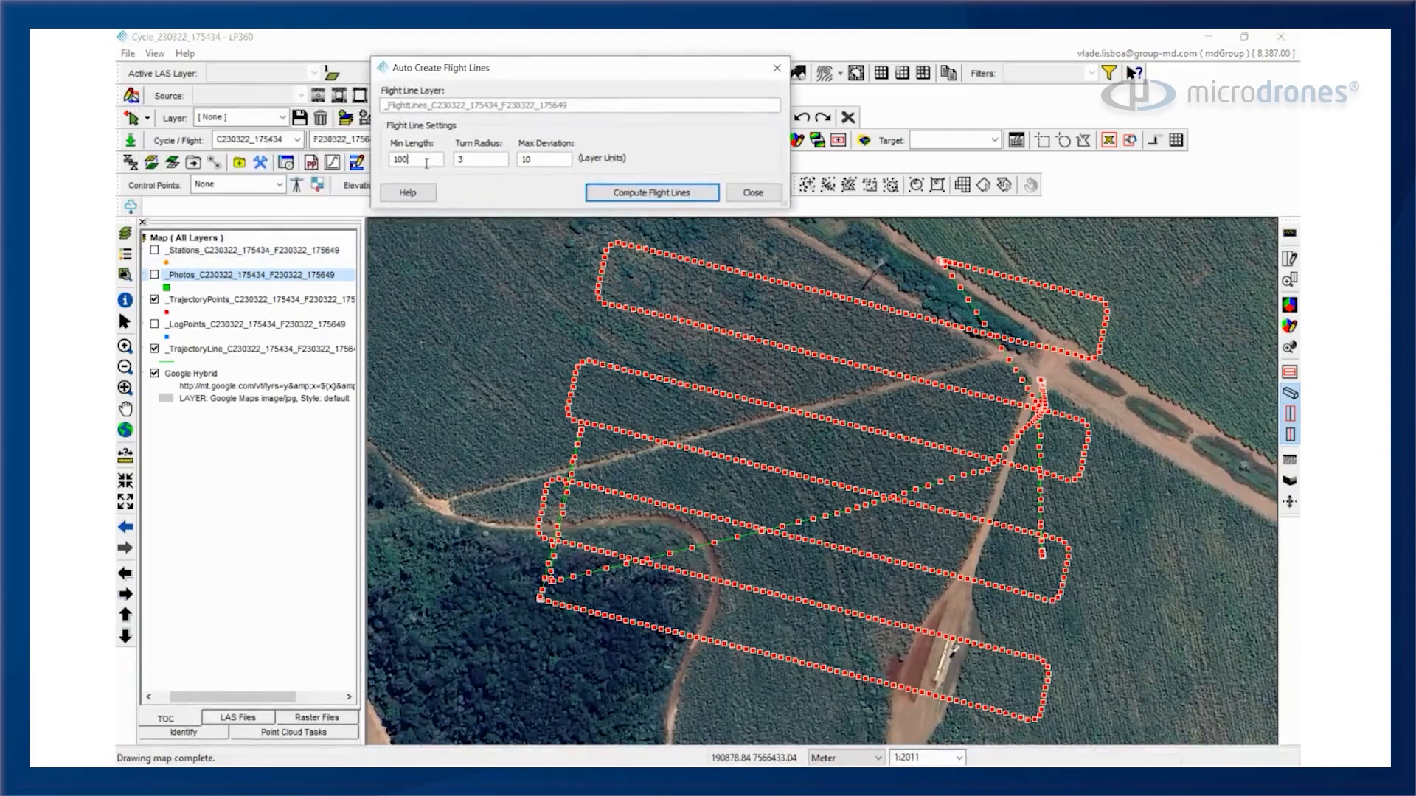
pyautogui.doubleClick(402, 159)
pyautogui.click(424, 161)
pyautogui.moveTo(424, 161); pyautogui.dragTo(378, 167)
pyautogui.press('Return')
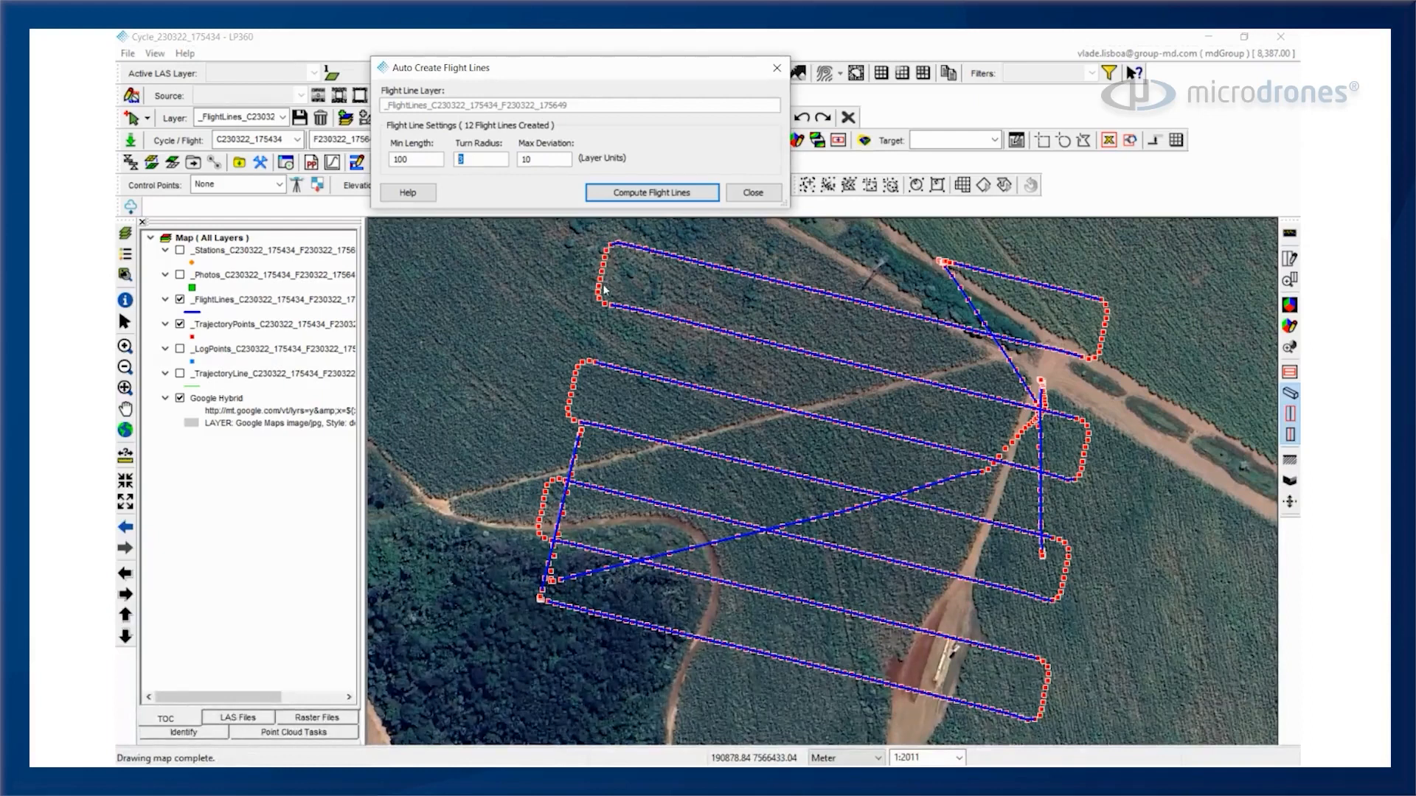
# Try turn radii of 10 and 5, recomputing the flight lines for each value
pyautogui.click(482, 158)
pyautogui.click(652, 192)
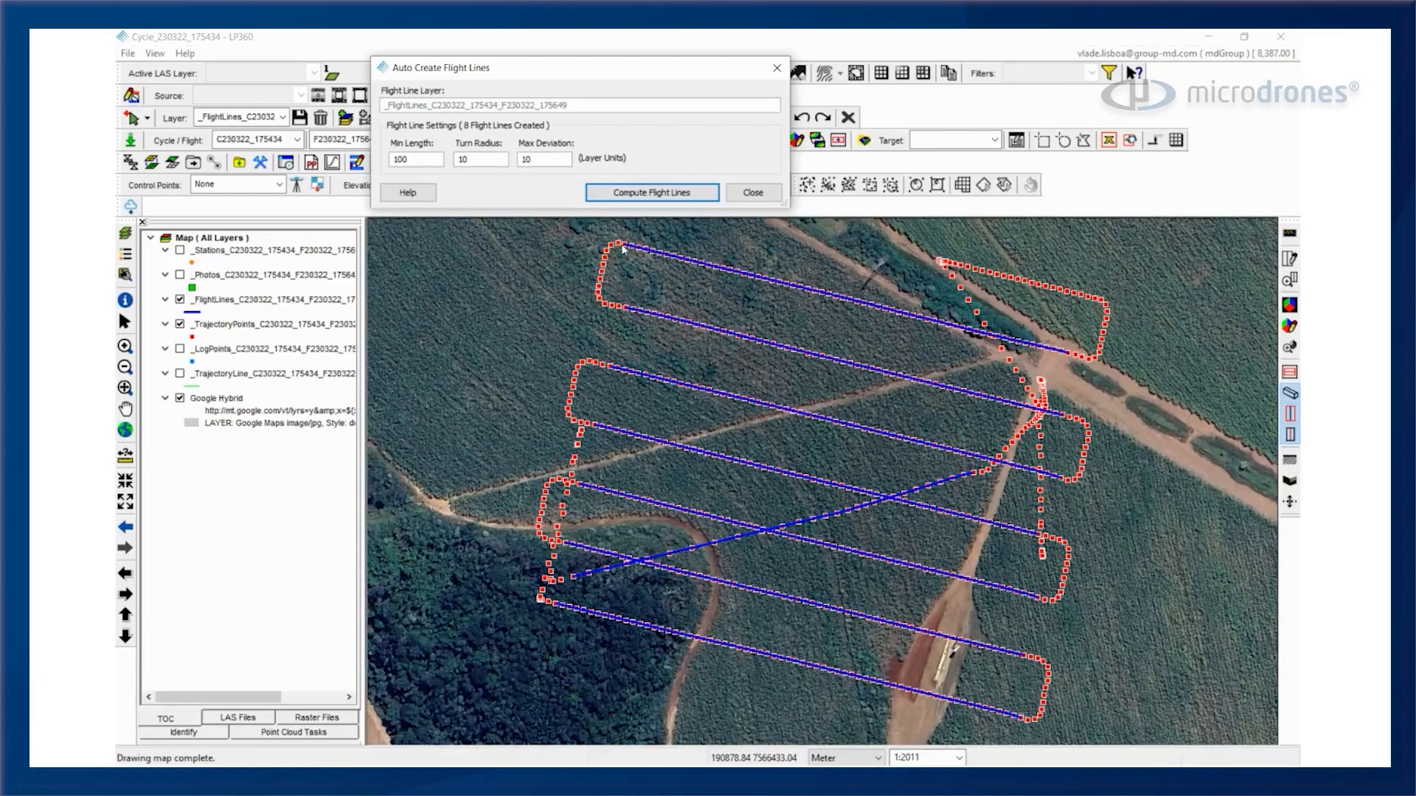
pyautogui.doubleClick(464, 160)
pyautogui.write('5')
pyautogui.press('Return')
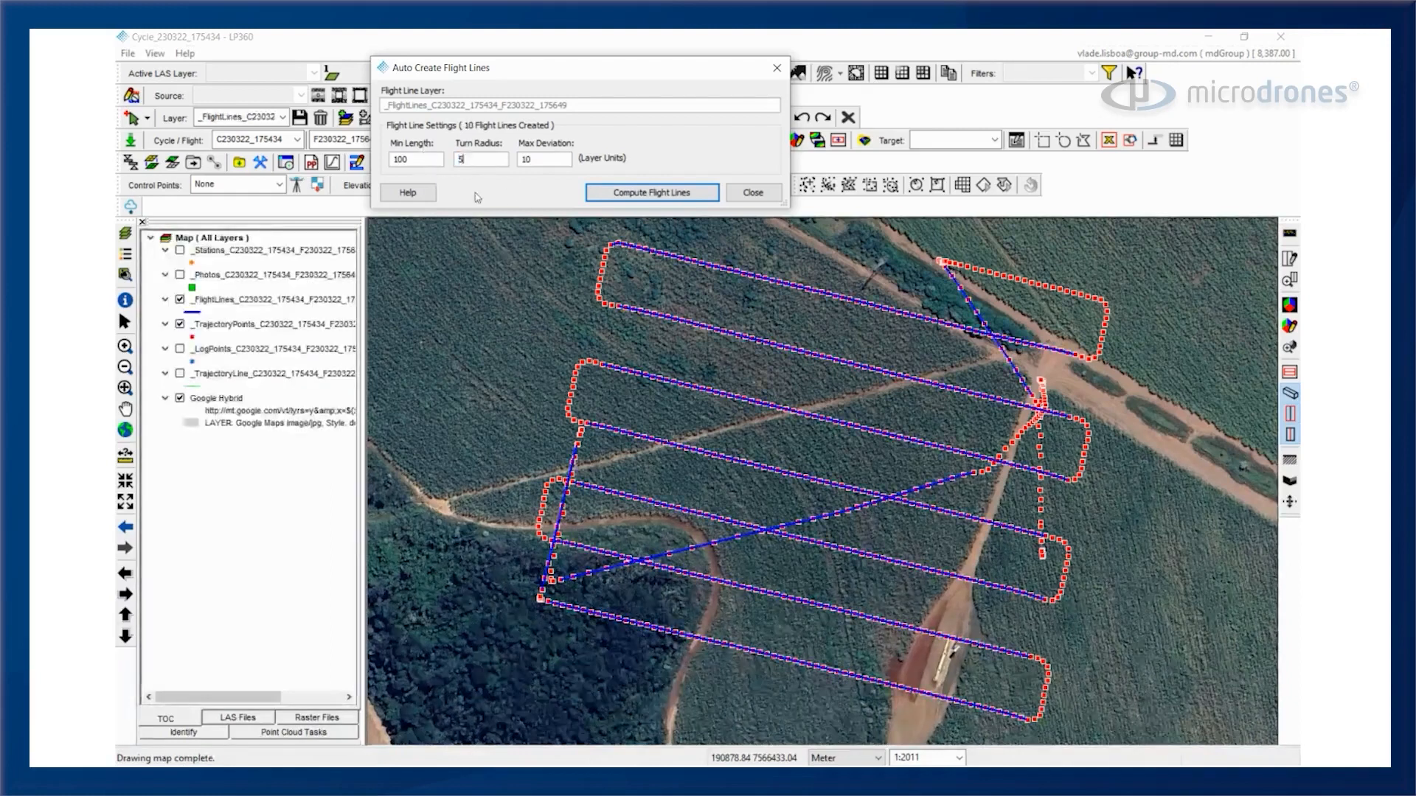
# Recompute the flight lines with a turn radius of 6 and a maximum deviation of 10, and close the flight line settings
pyautogui.doubleClick(456, 160)
pyautogui.write('6')
pyautogui.press('Return')
pyautogui.doubleClick(534, 161)
pyautogui.moveTo(544, 161); pyautogui.dragTo(513, 166)
pyautogui.click(750, 196)
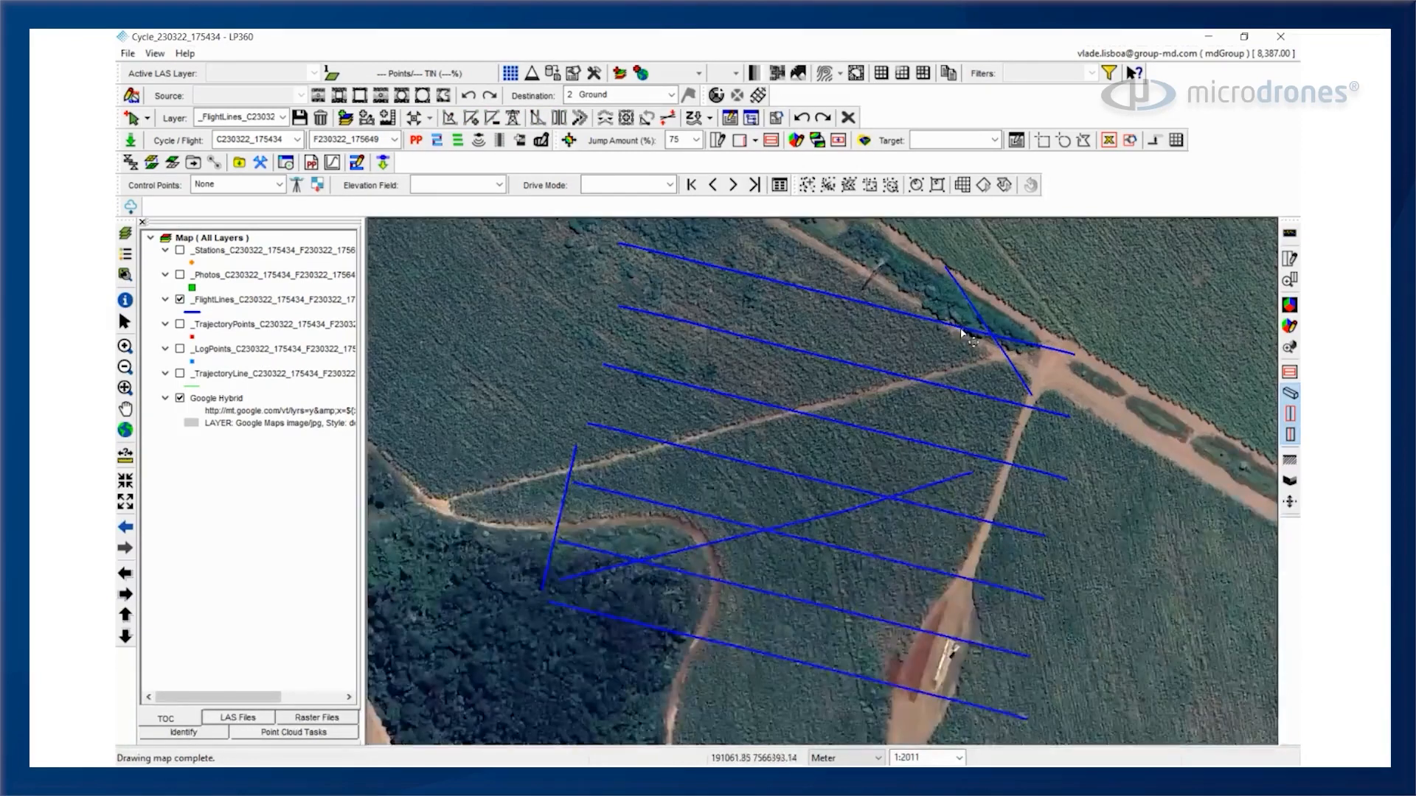
pyautogui.click(437, 142)
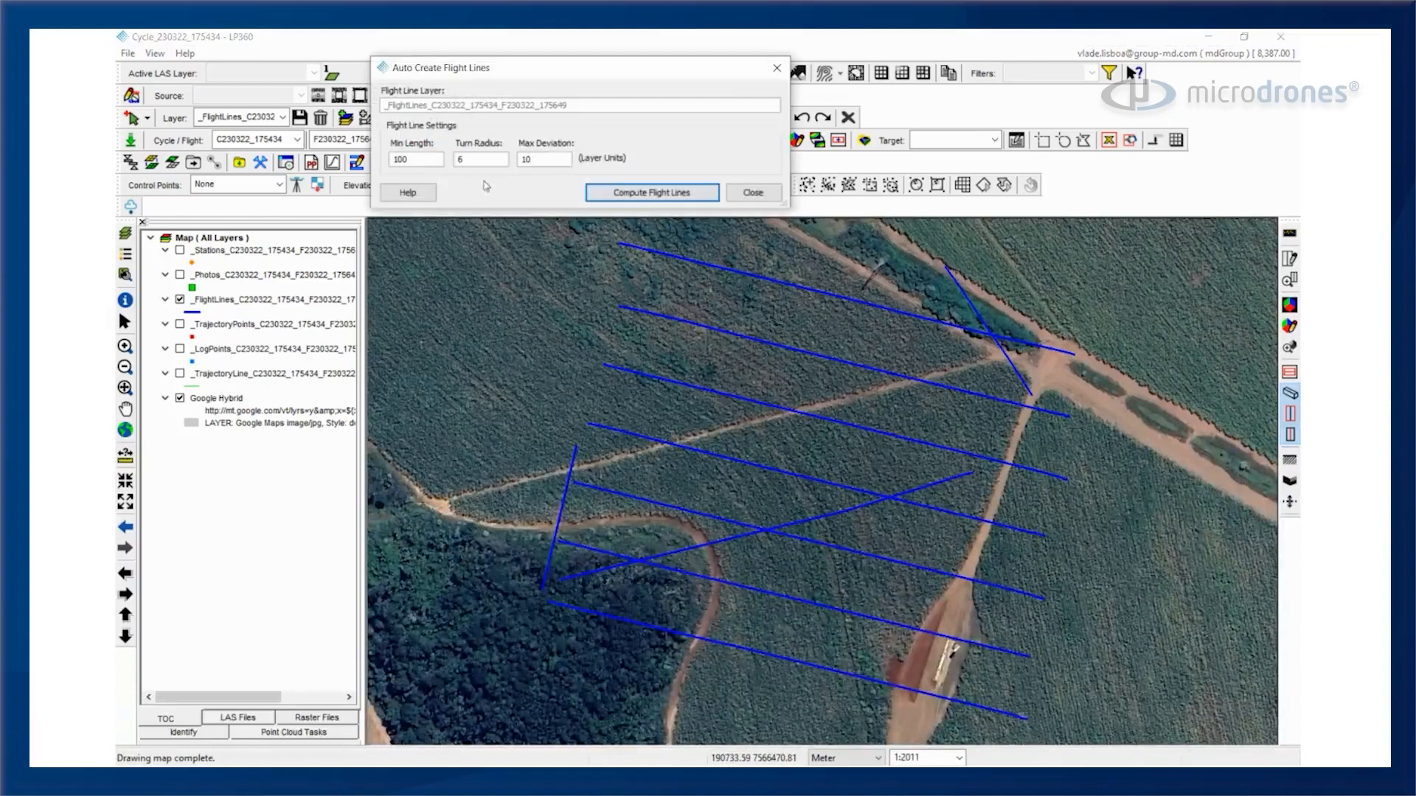
pyautogui.click(652, 193)
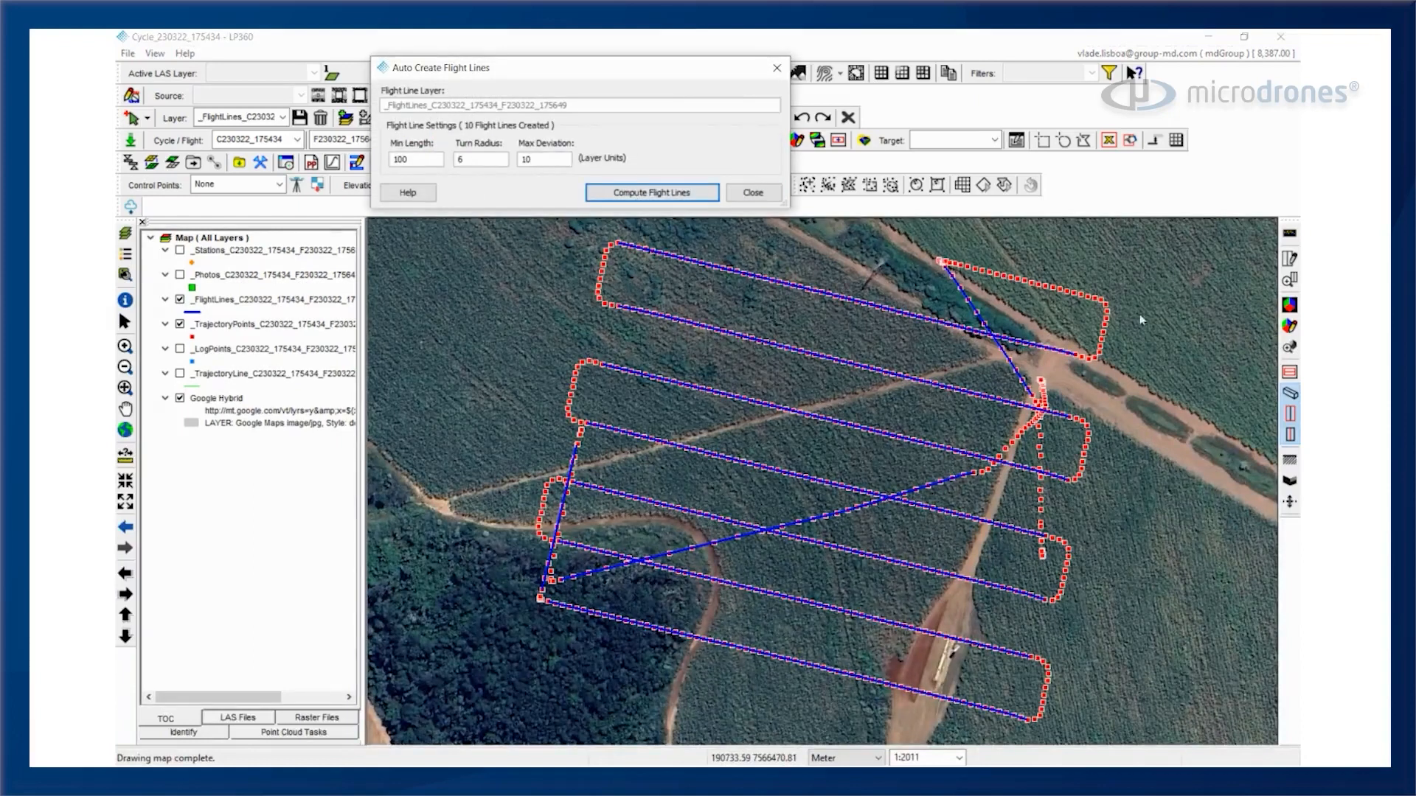
pyautogui.click(753, 192)
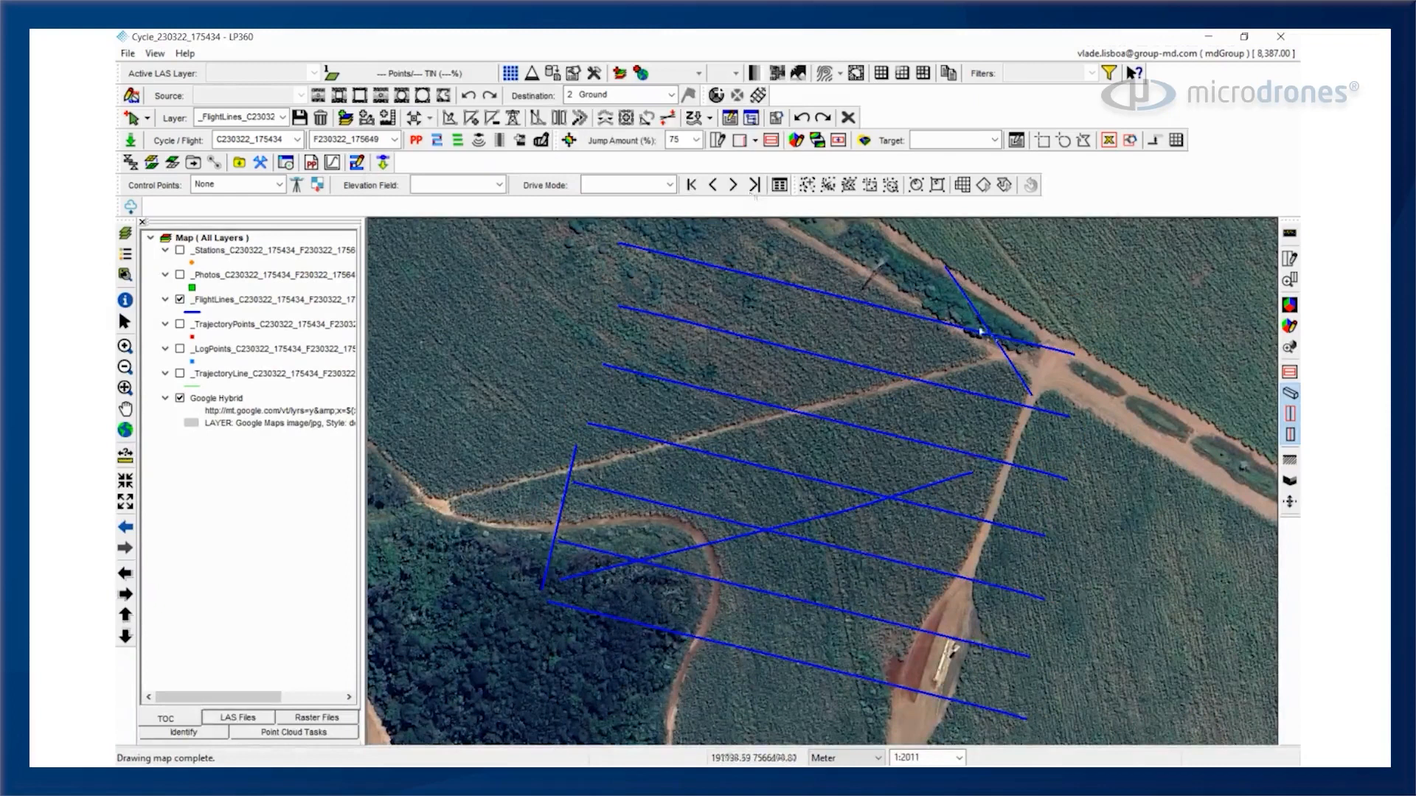
# Delete the three flight lines that cross the parallel passes: the northeastern diagonal, the long central diagonal and the short western connector
pyautogui.click(983, 321)
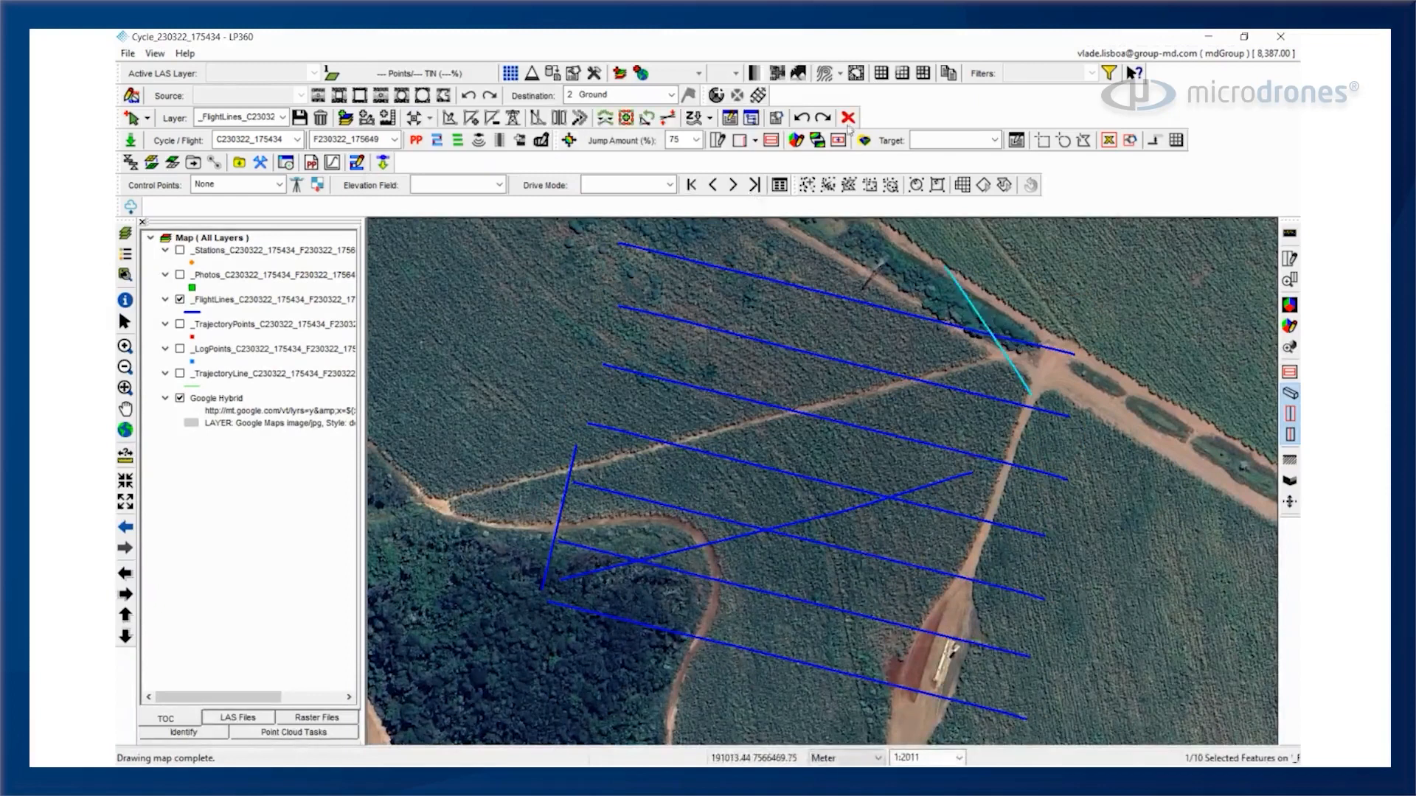
pyautogui.click(849, 117)
pyautogui.click(759, 436)
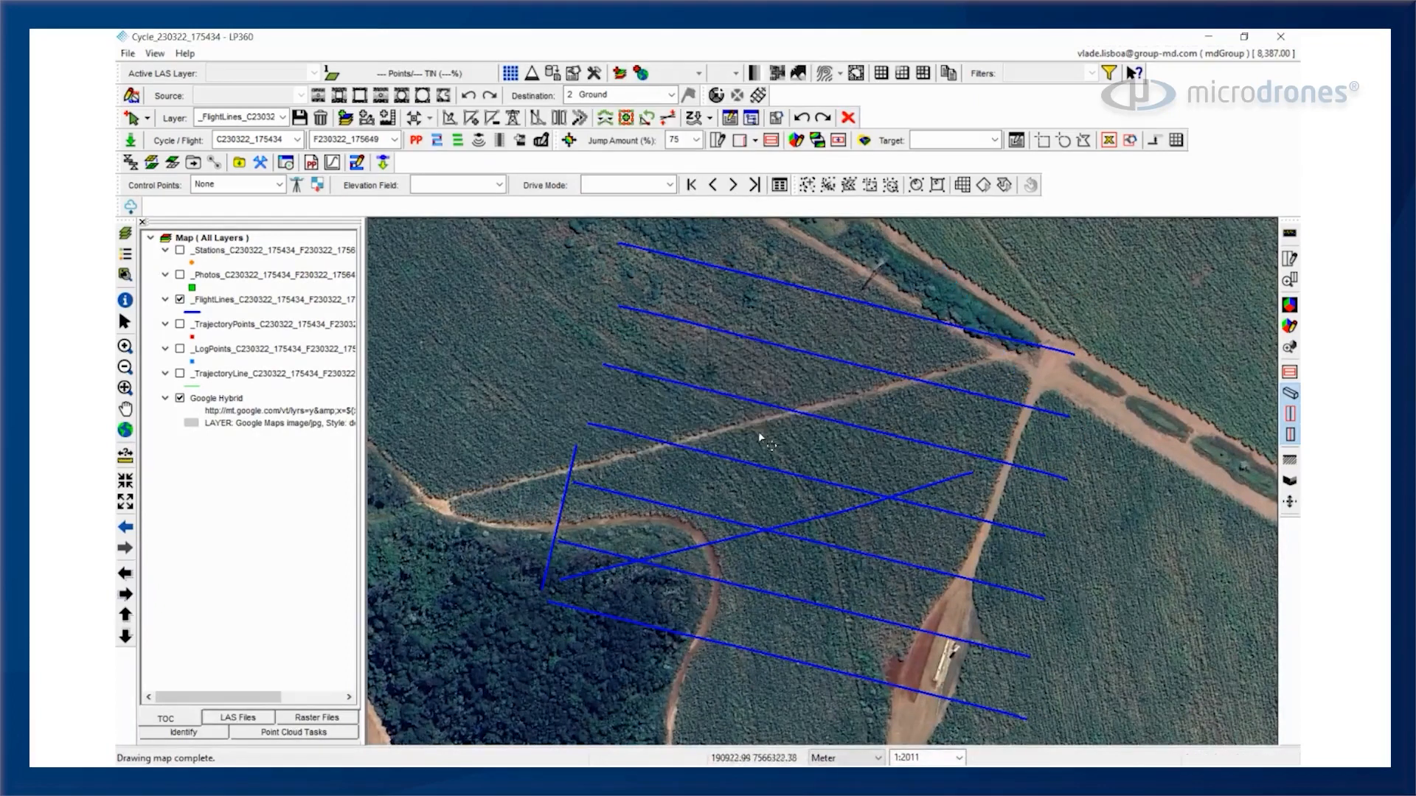
pyautogui.click(816, 516)
pyautogui.click(848, 117)
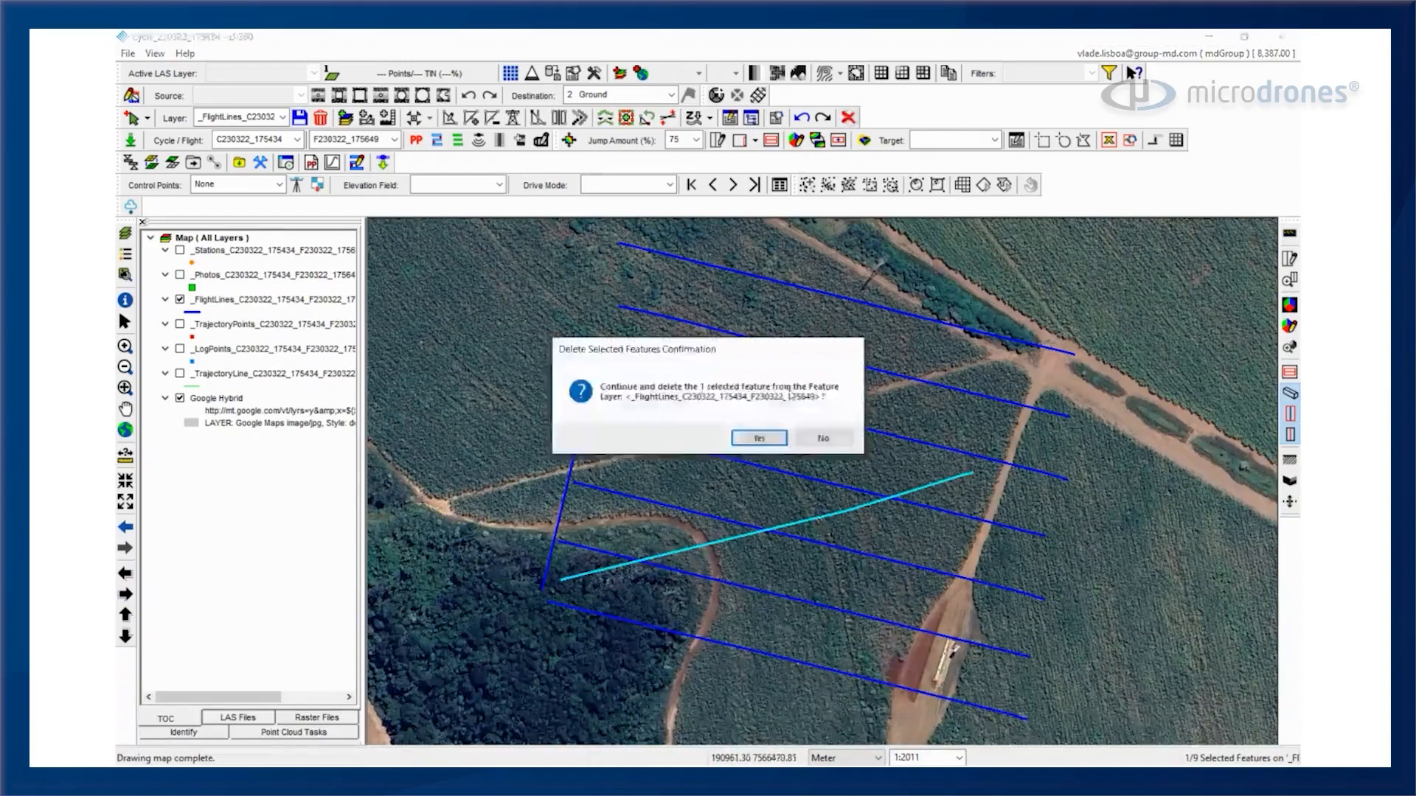
pyautogui.click(759, 438)
pyautogui.click(570, 478)
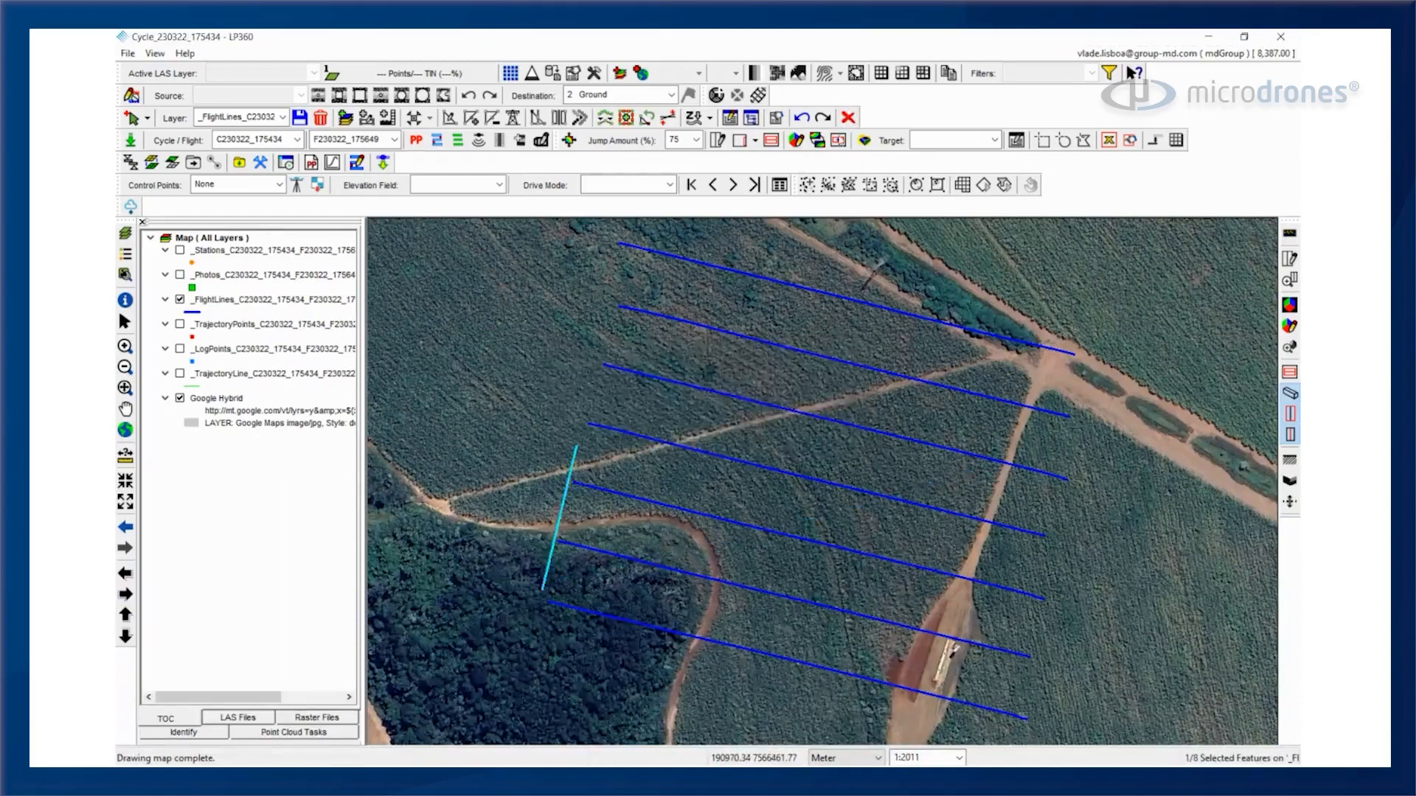
pyautogui.click(848, 117)
pyautogui.click(759, 437)
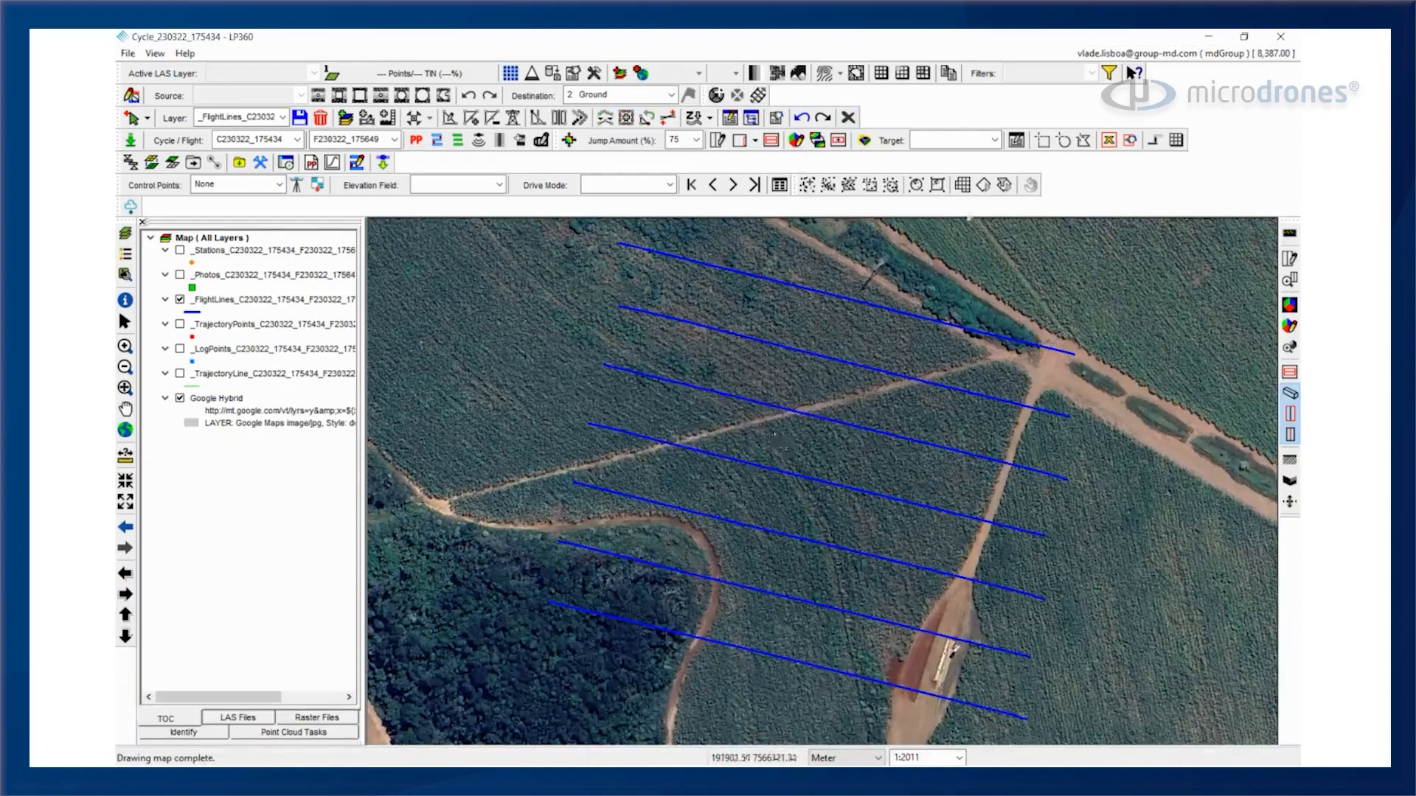
# Add a flight line between the two end trajectory points of the short northeastern pass, and leave the trajectory points layer hidden
pyautogui.click(180, 324)
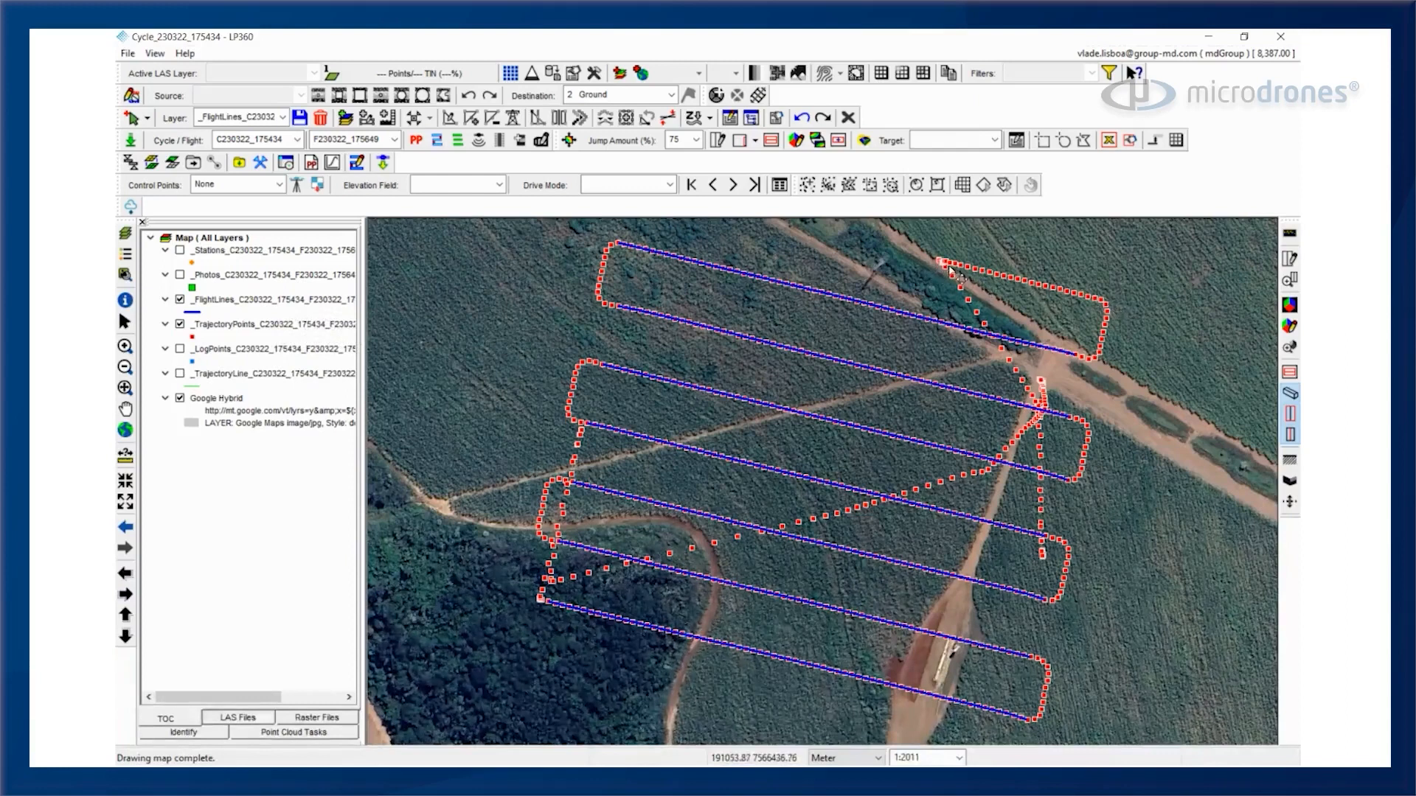
pyautogui.scroll(5, 1021, 312)
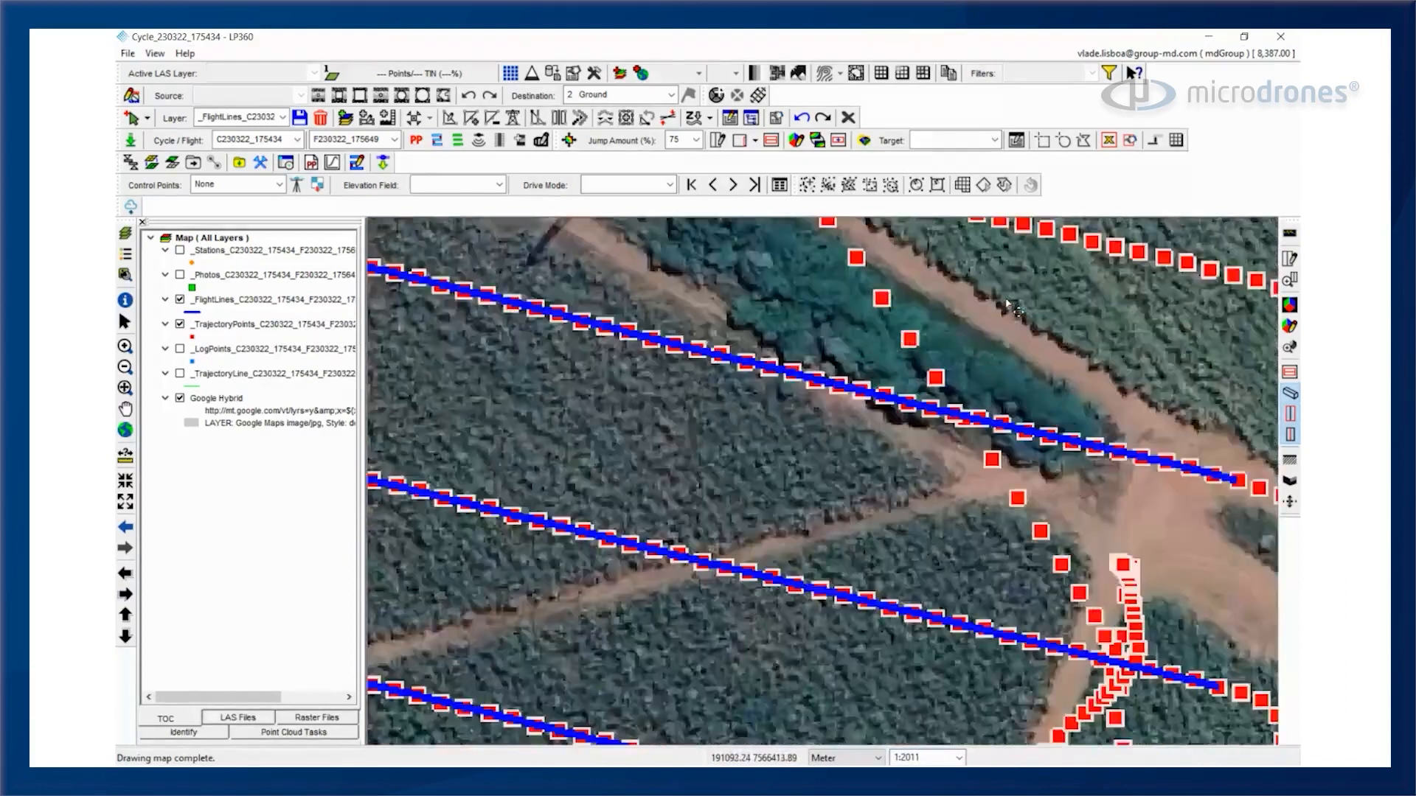
pyautogui.moveTo(889, 331); pyautogui.dragTo(647, 501)
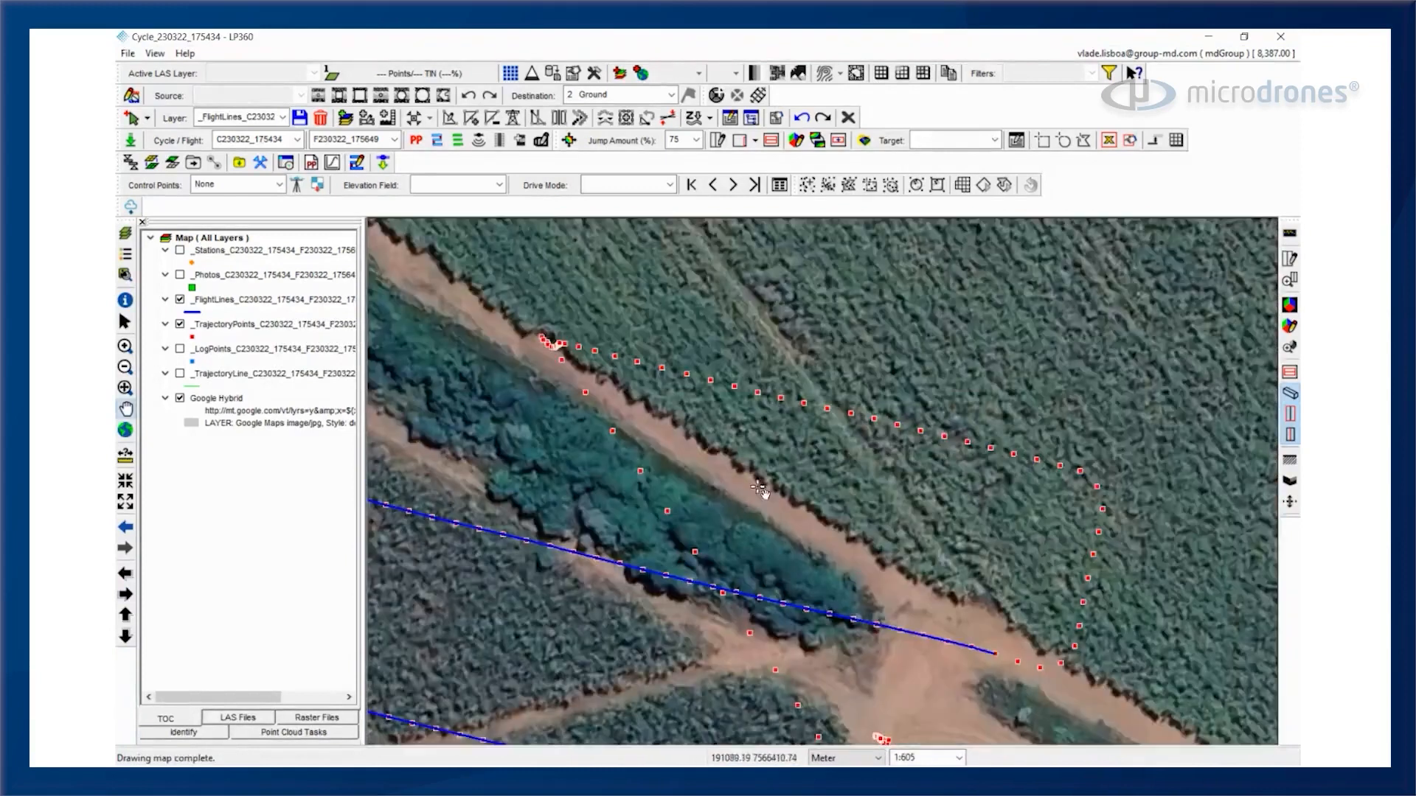
pyautogui.click(132, 119)
pyautogui.click(1081, 472)
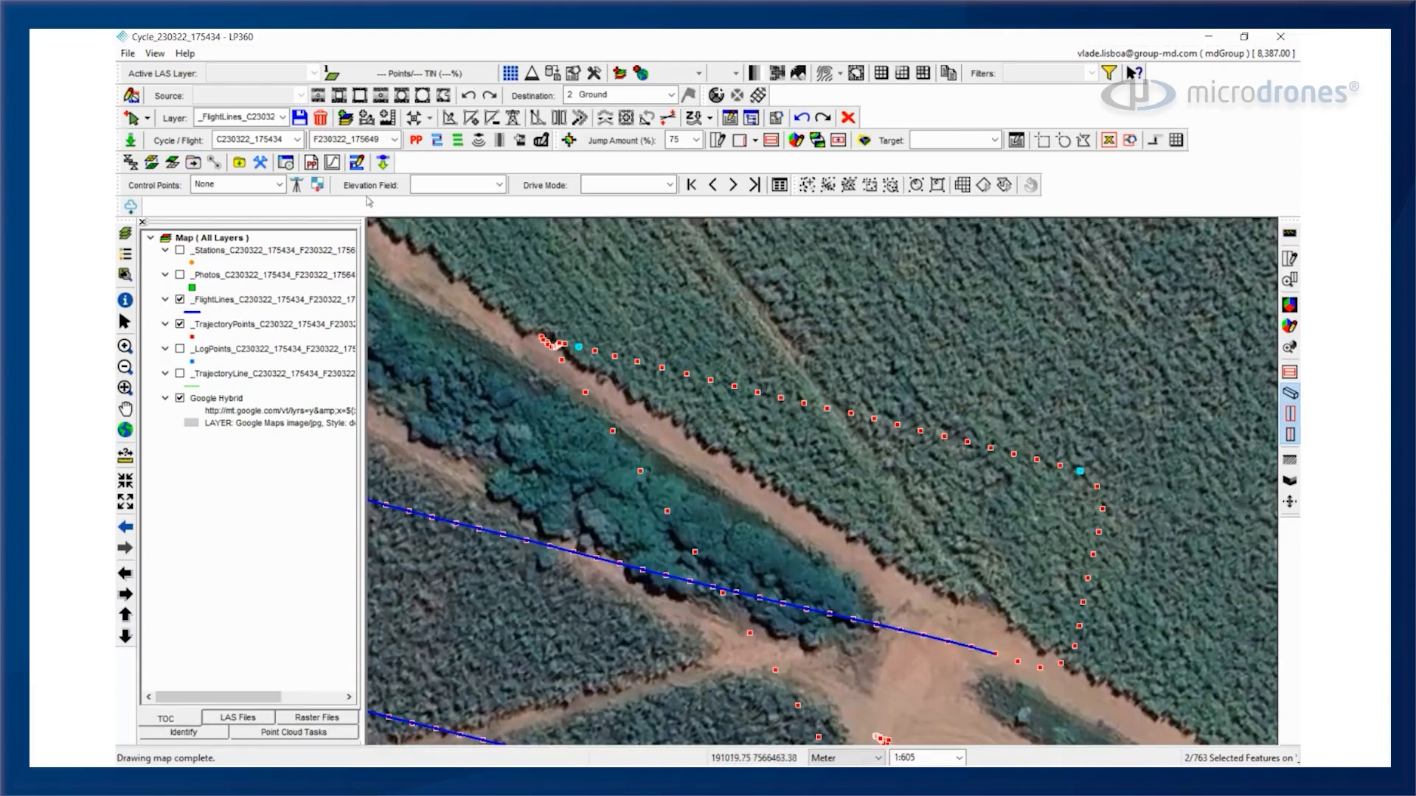
pyautogui.click(383, 162)
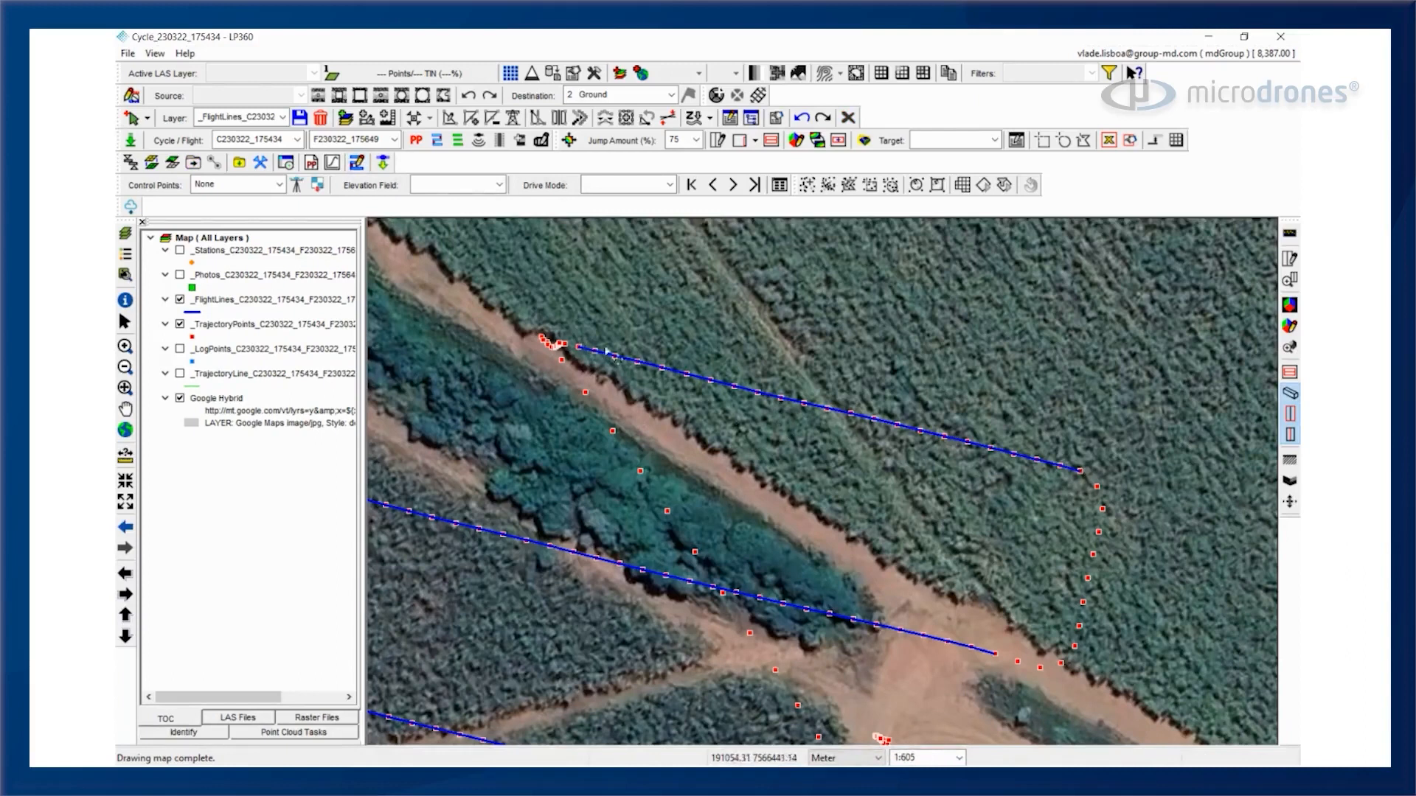
pyautogui.click(127, 430)
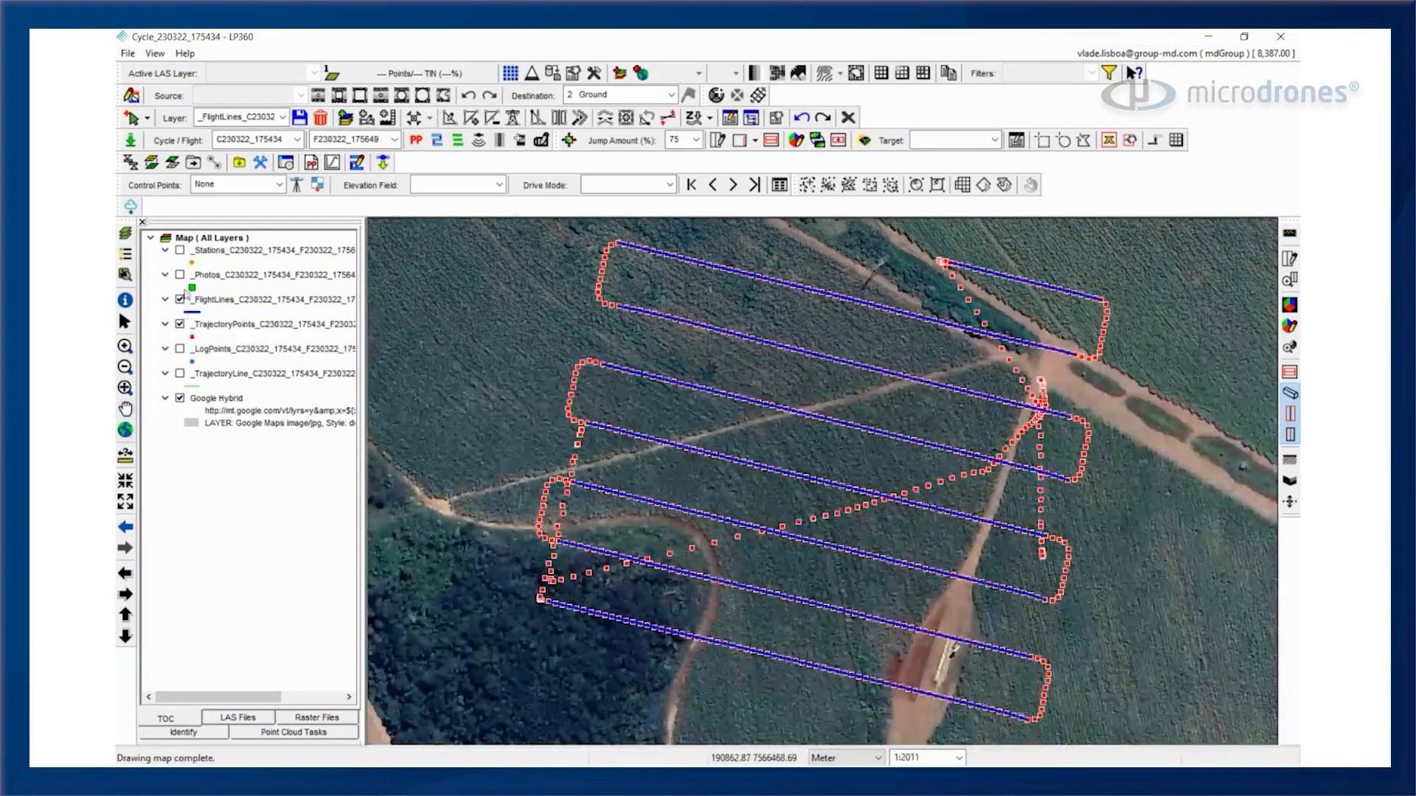
pyautogui.click(179, 324)
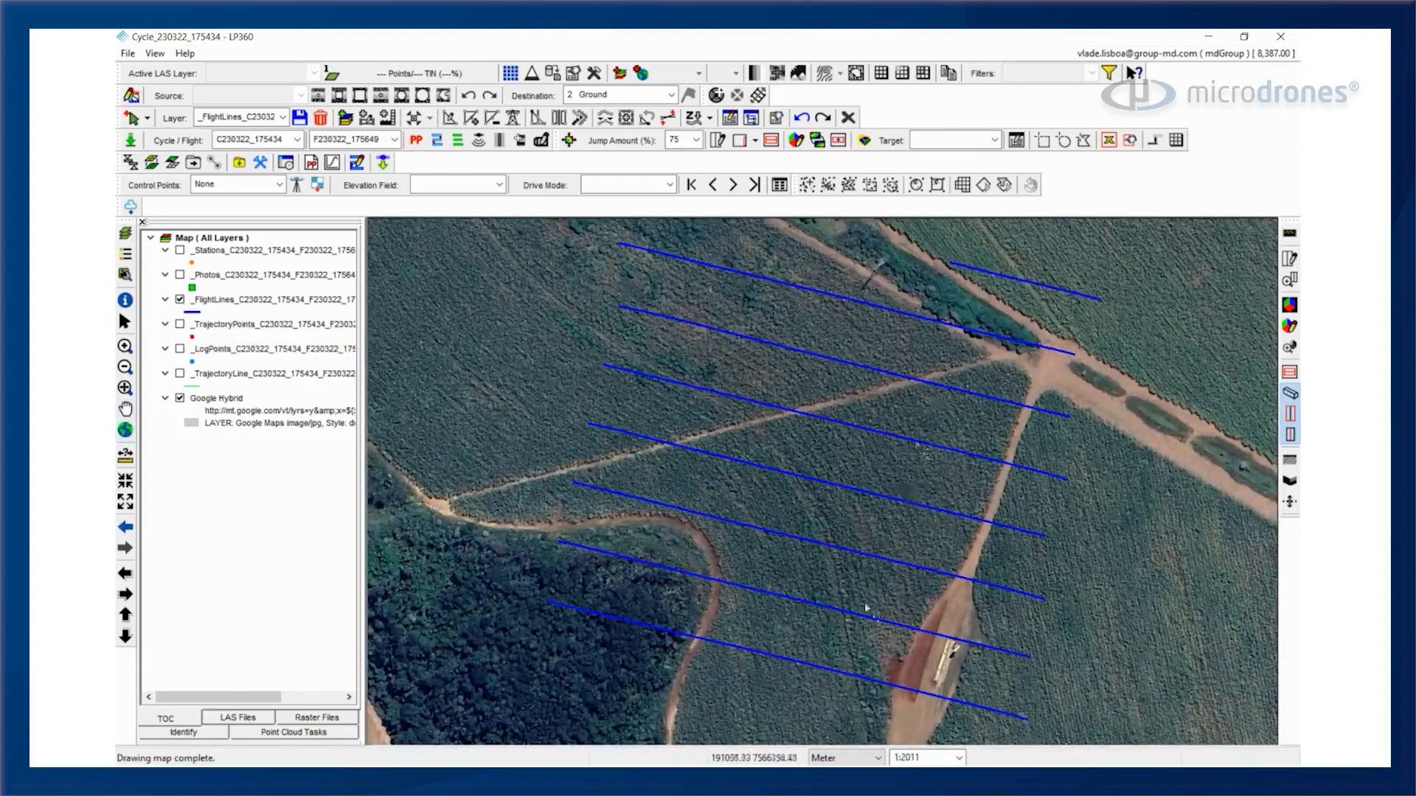
# Create True View trajectories with photos retained within flight lines, saving the flight line edits and accepting the EXIF tagging and photo cleanup
pyautogui.click(458, 140)
pyautogui.click(659, 309)
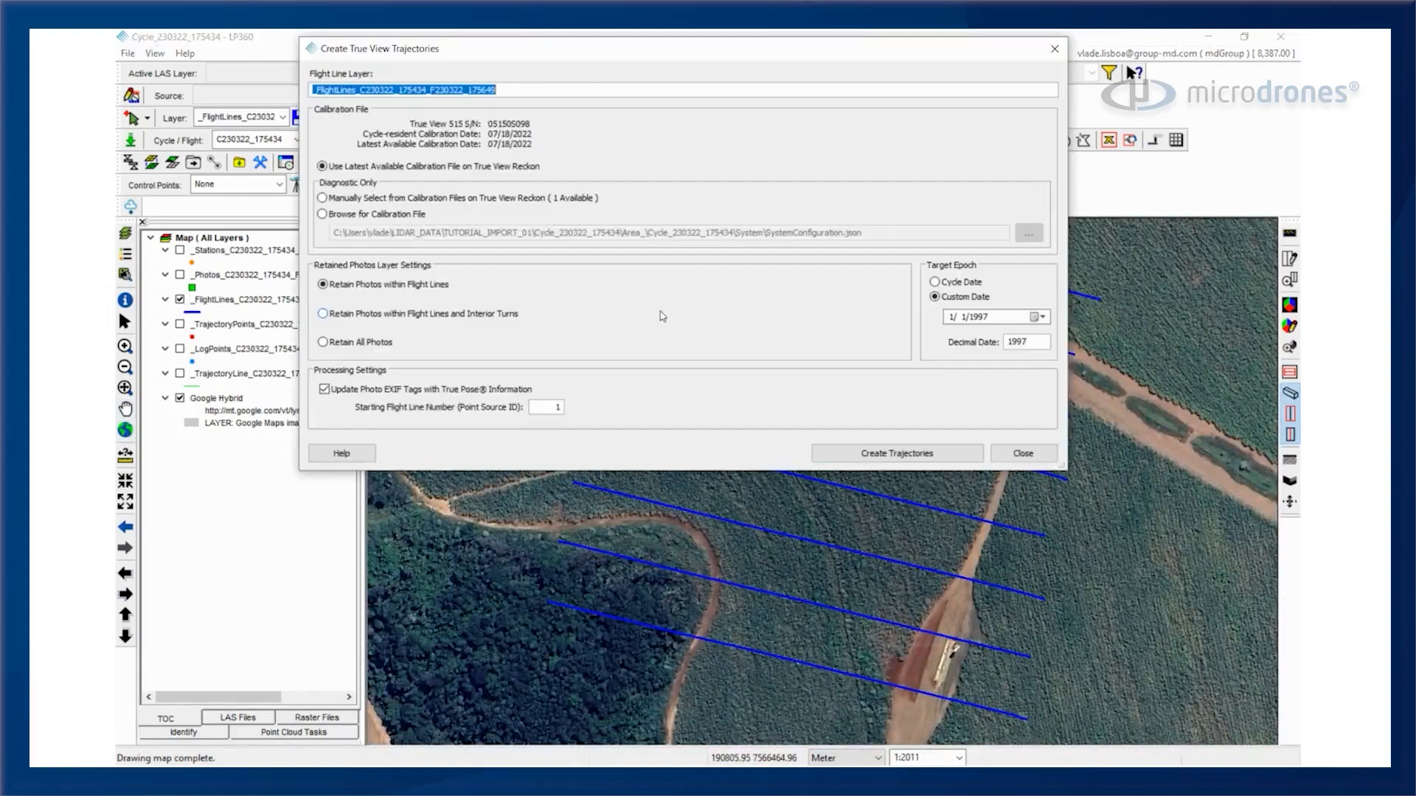
pyautogui.moveTo(746, 57); pyautogui.dragTo(664, 165)
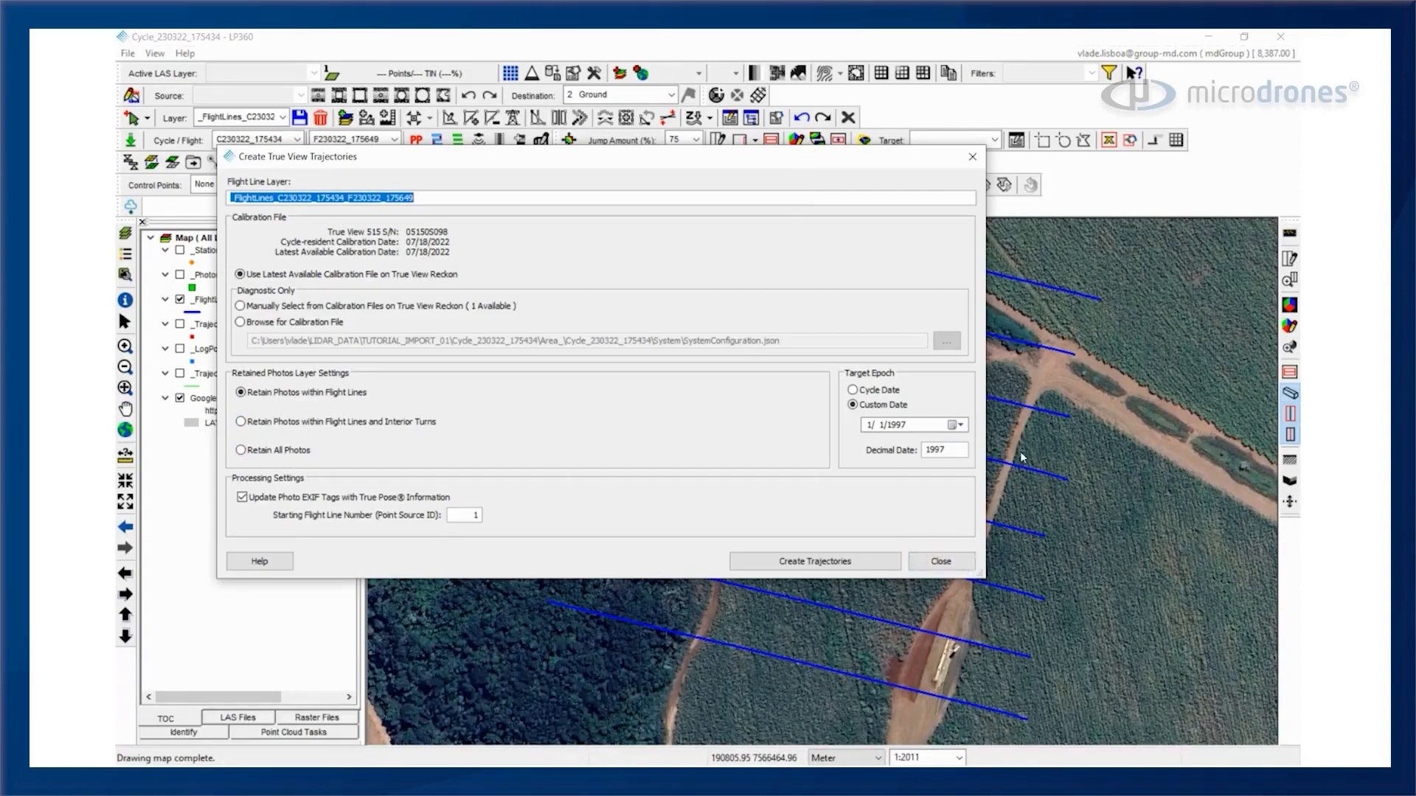
pyautogui.click(282, 396)
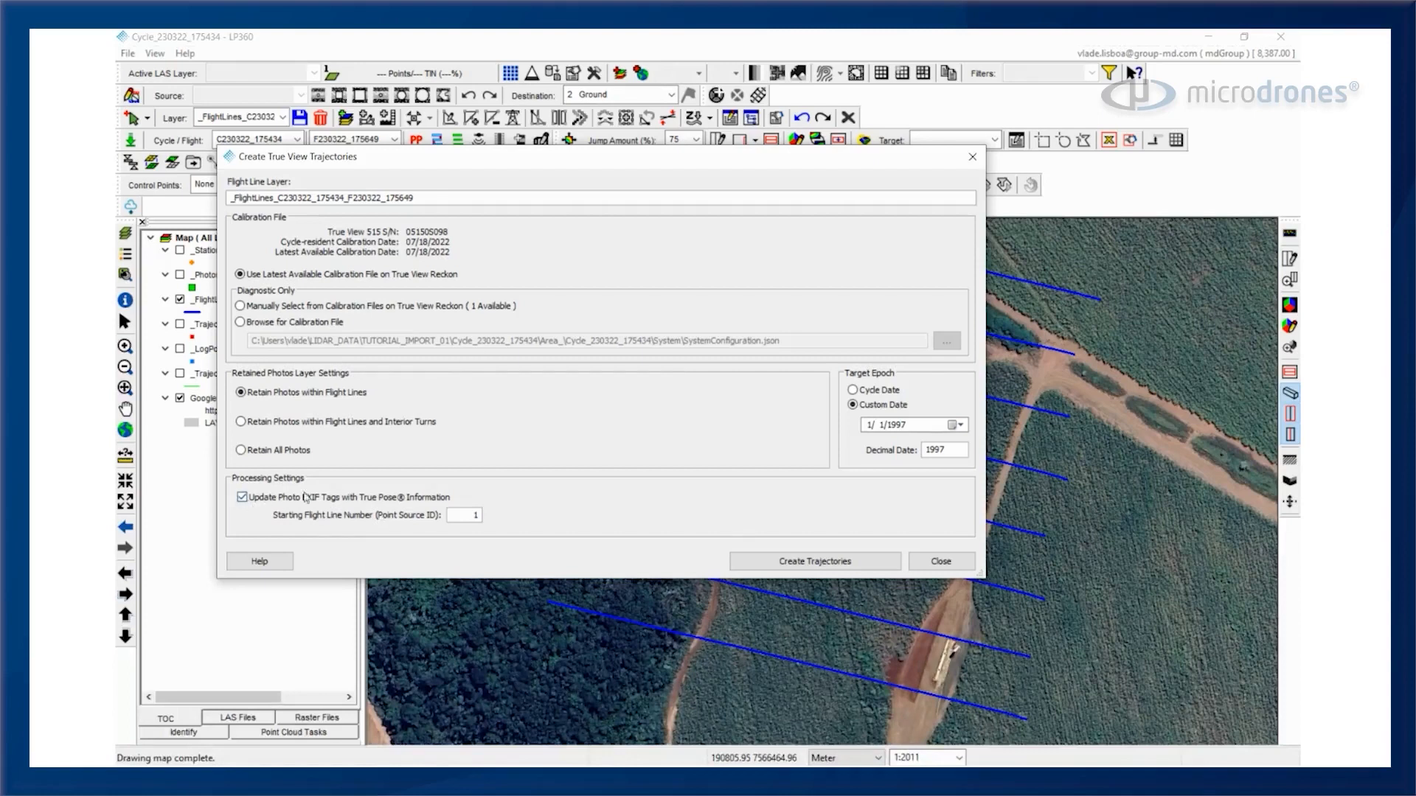
pyautogui.click(819, 570)
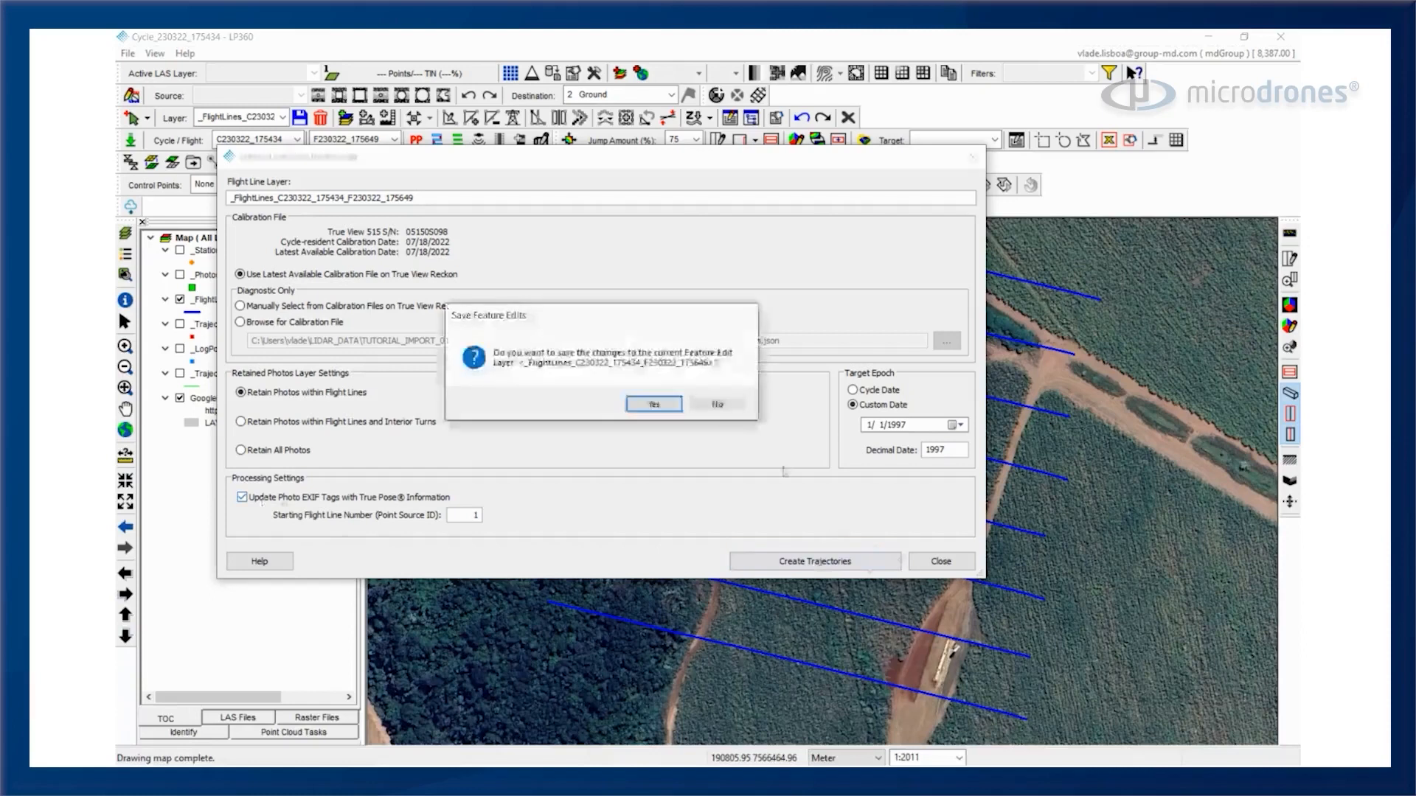
pyautogui.click(666, 399)
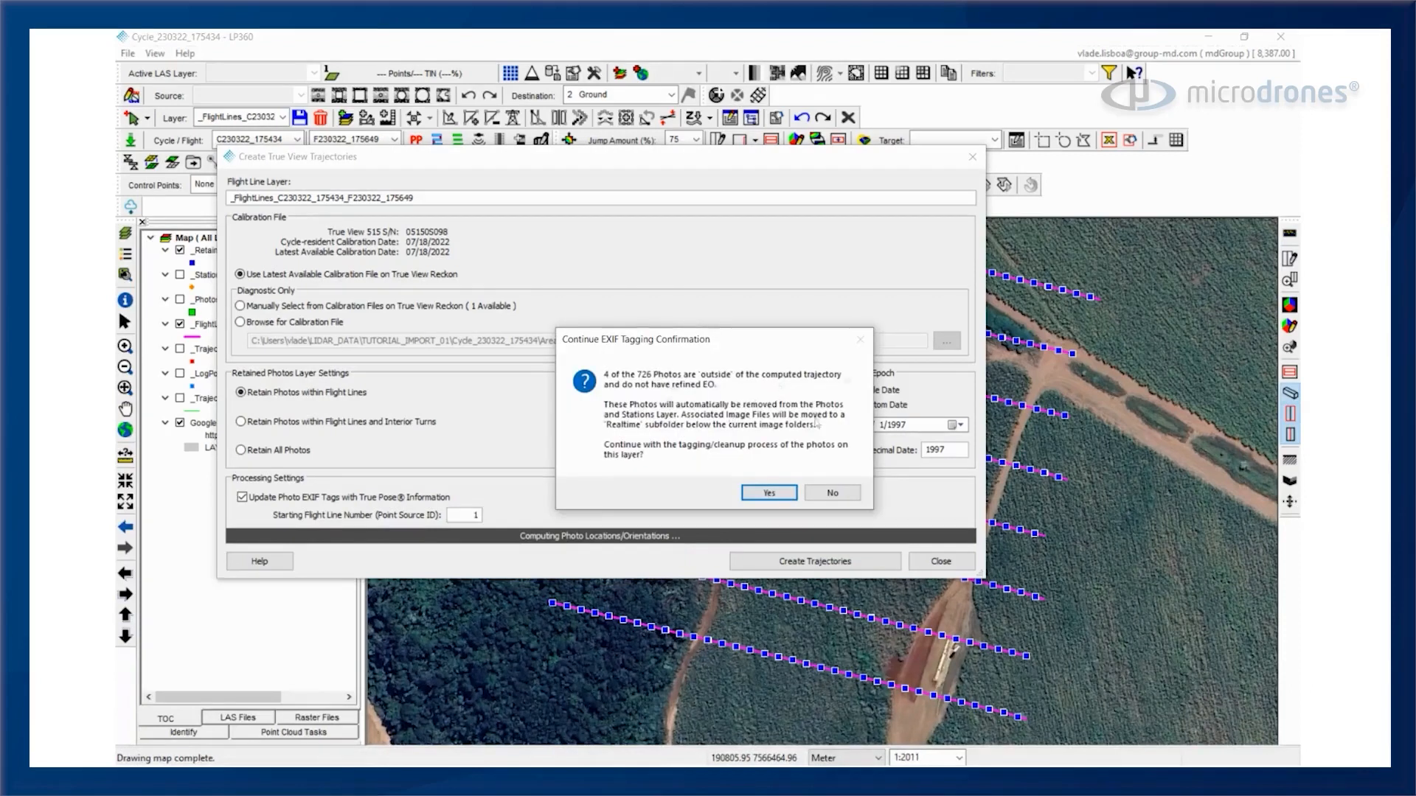
pyautogui.click(785, 494)
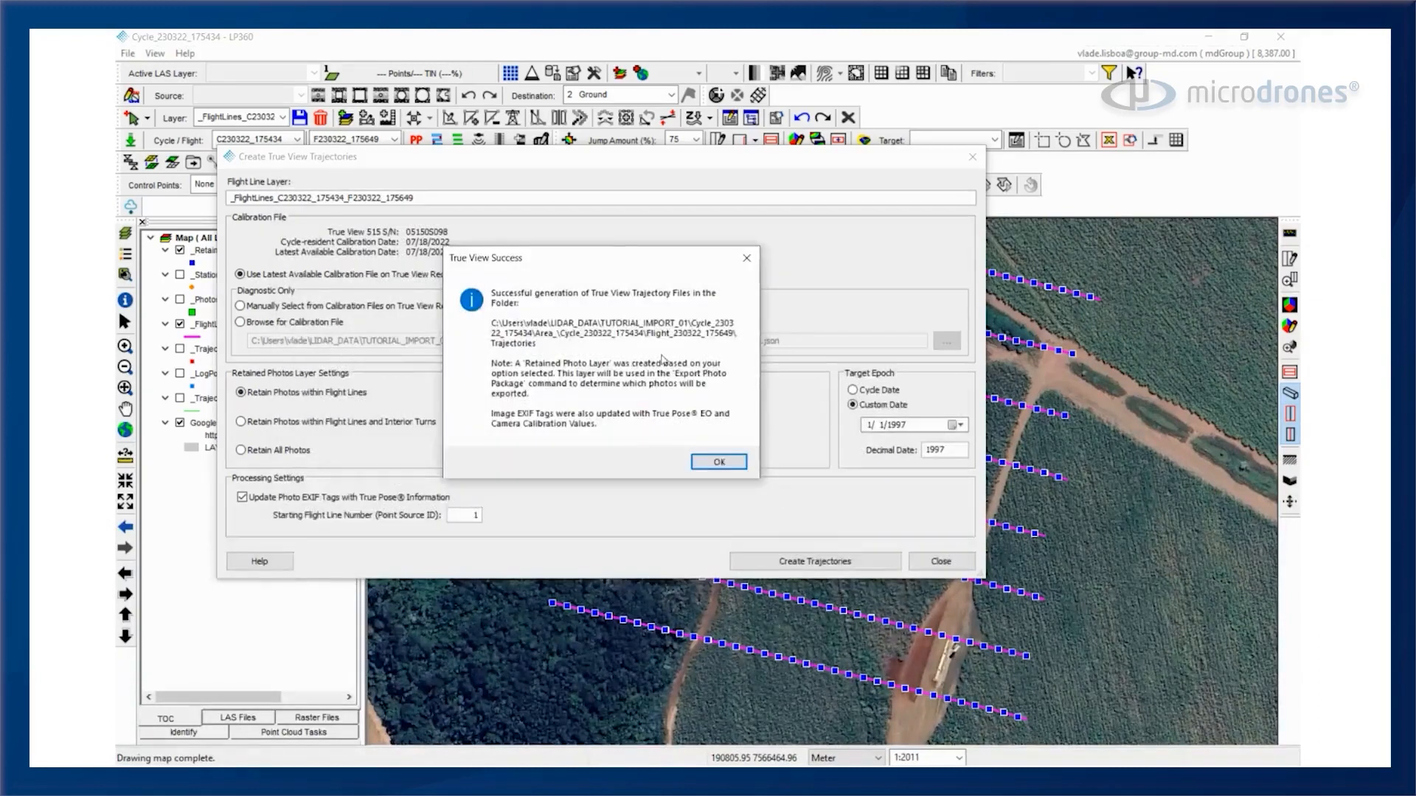
pyautogui.click(723, 462)
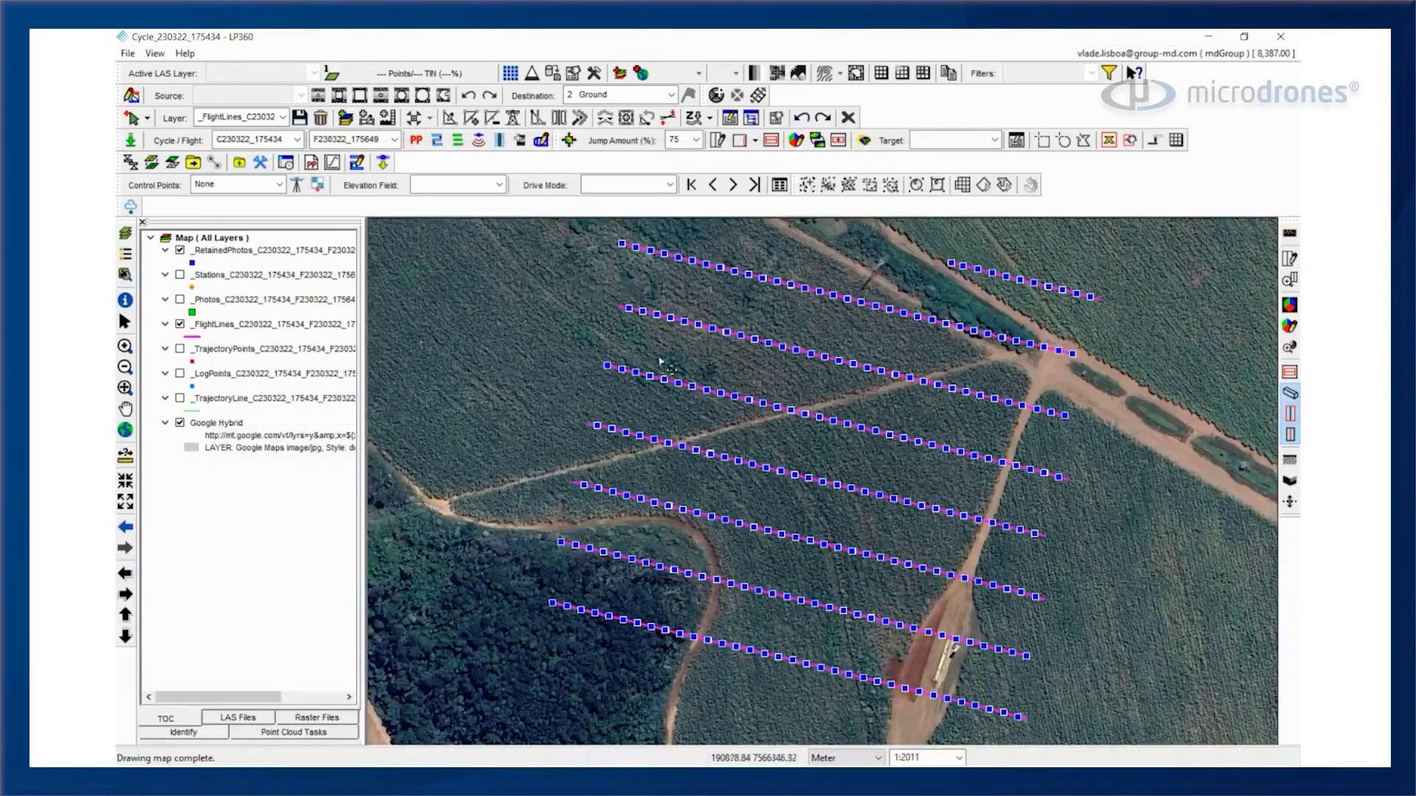
# Geocode the LiDAR with a clip angle of 40 degrees from nadir, True Track enabled and colorization of the point cloud
pyautogui.click(479, 141)
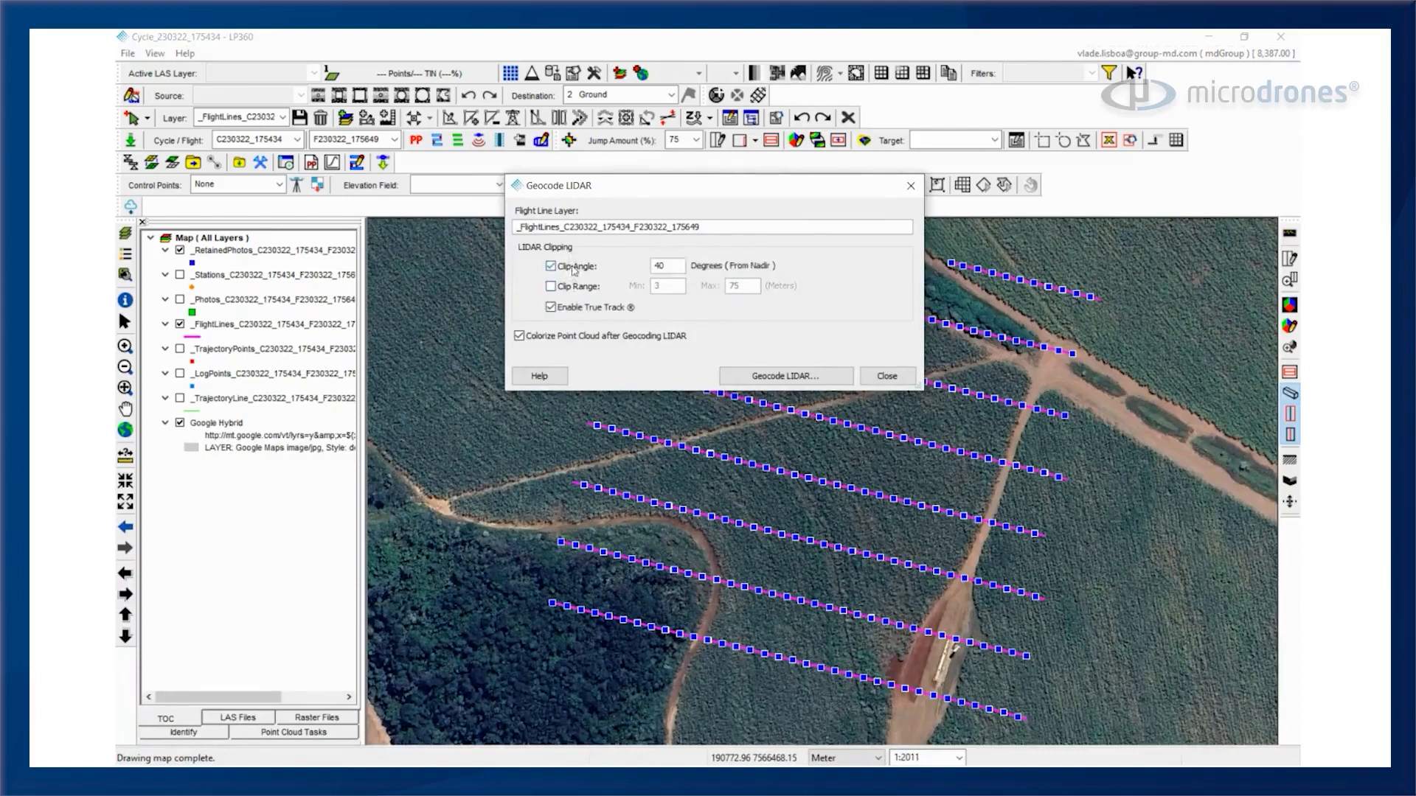
pyautogui.moveTo(675, 267); pyautogui.dragTo(632, 263)
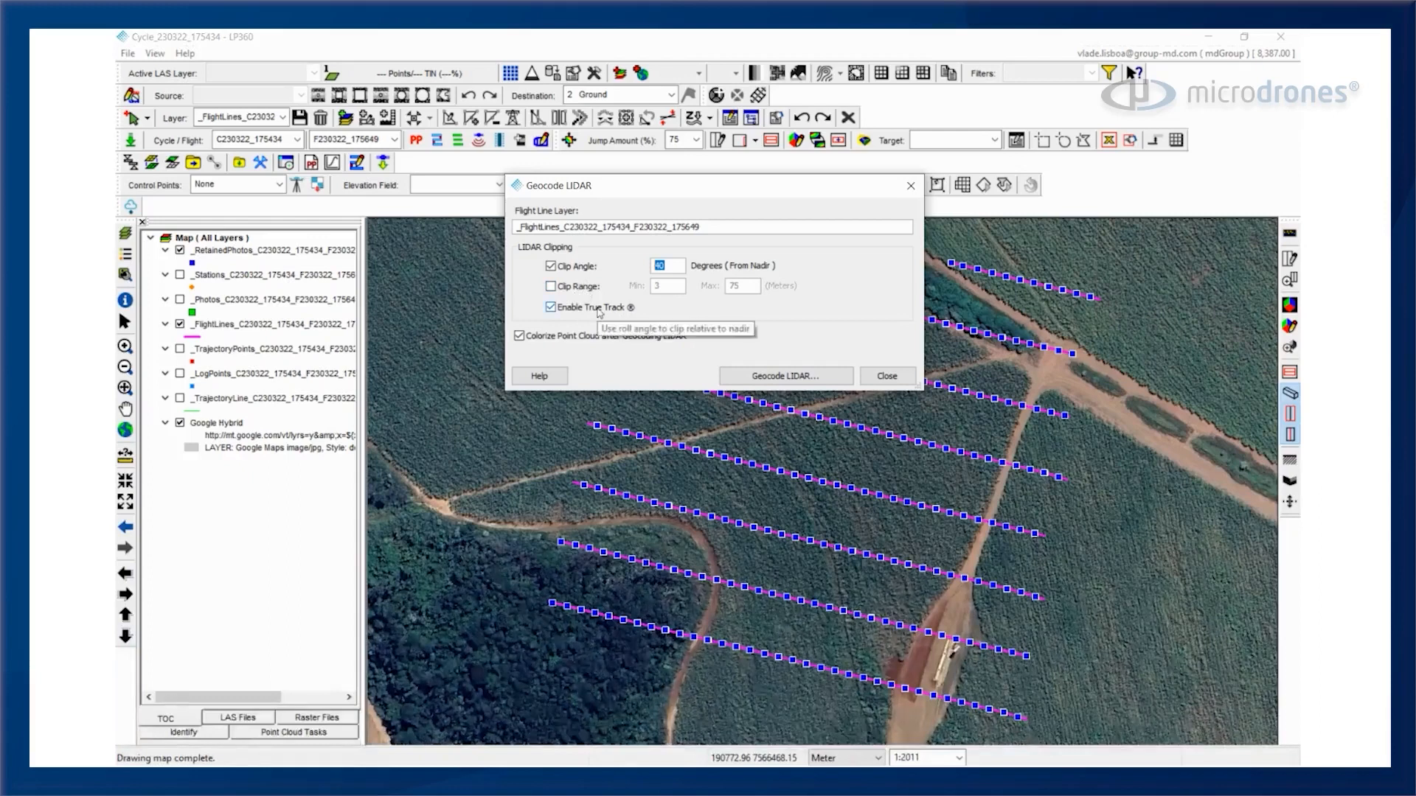
pyautogui.click(521, 337)
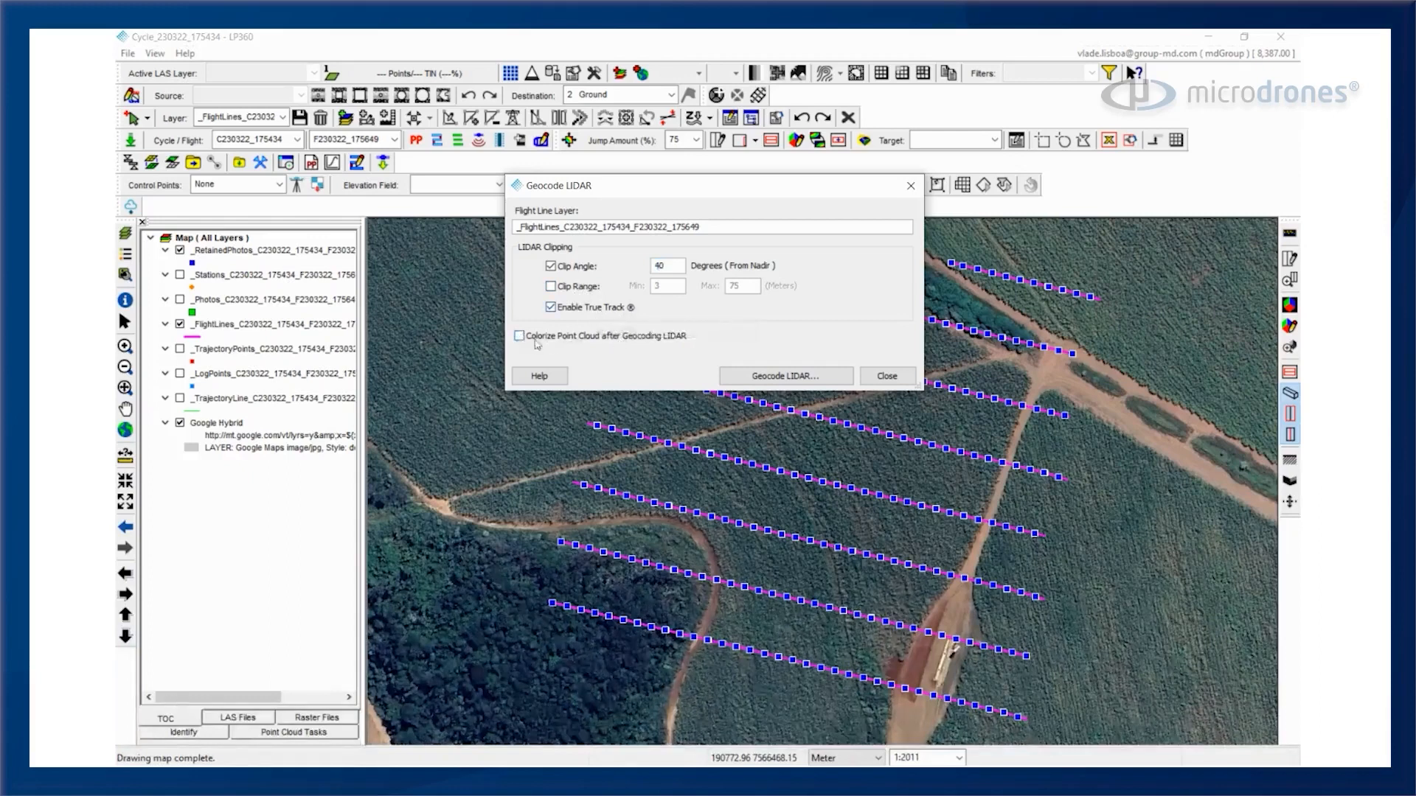
pyautogui.click(520, 336)
pyautogui.click(795, 377)
pyautogui.click(718, 326)
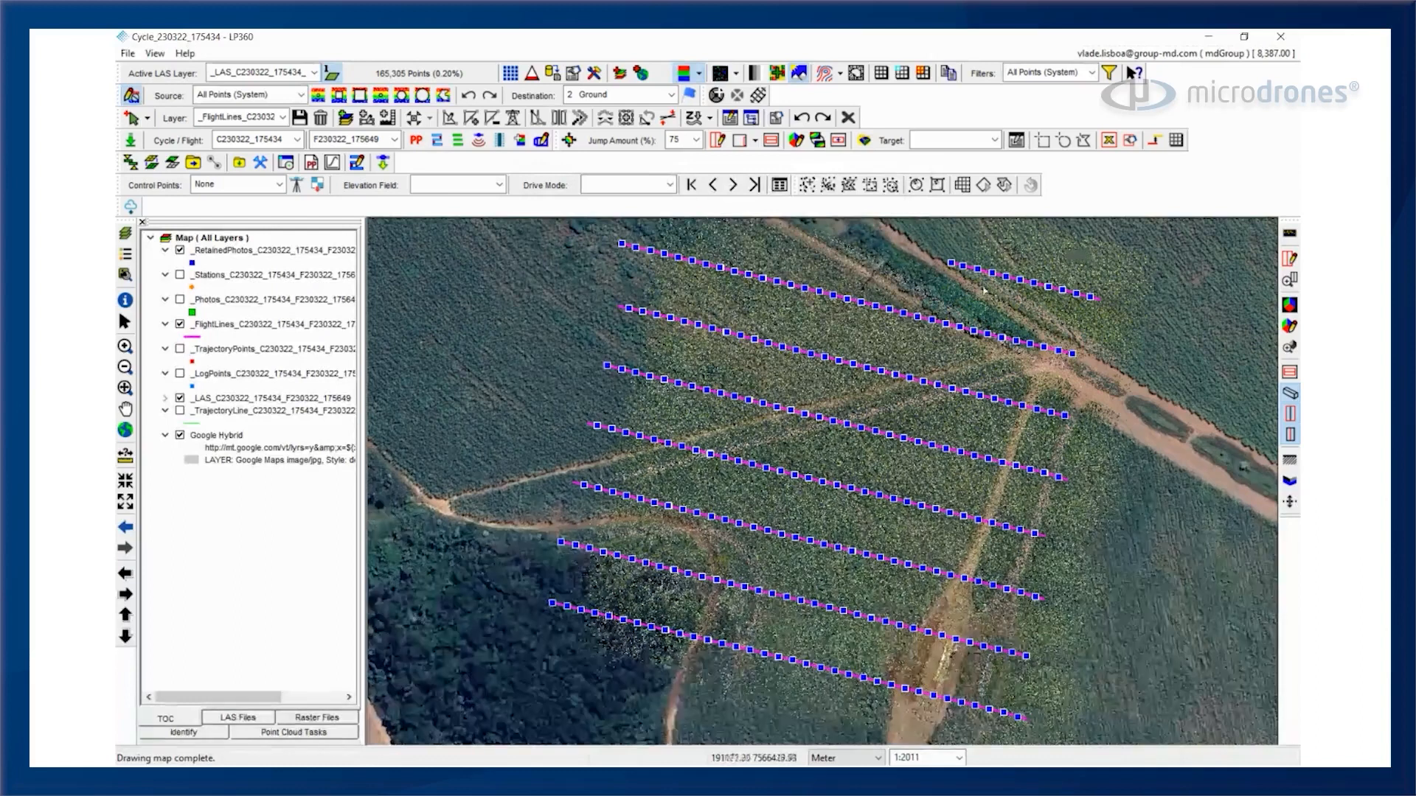
# Hide the Google Hybrid and flight lines layers, leaving the retained photos shown over the point cloud
pyautogui.click(180, 436)
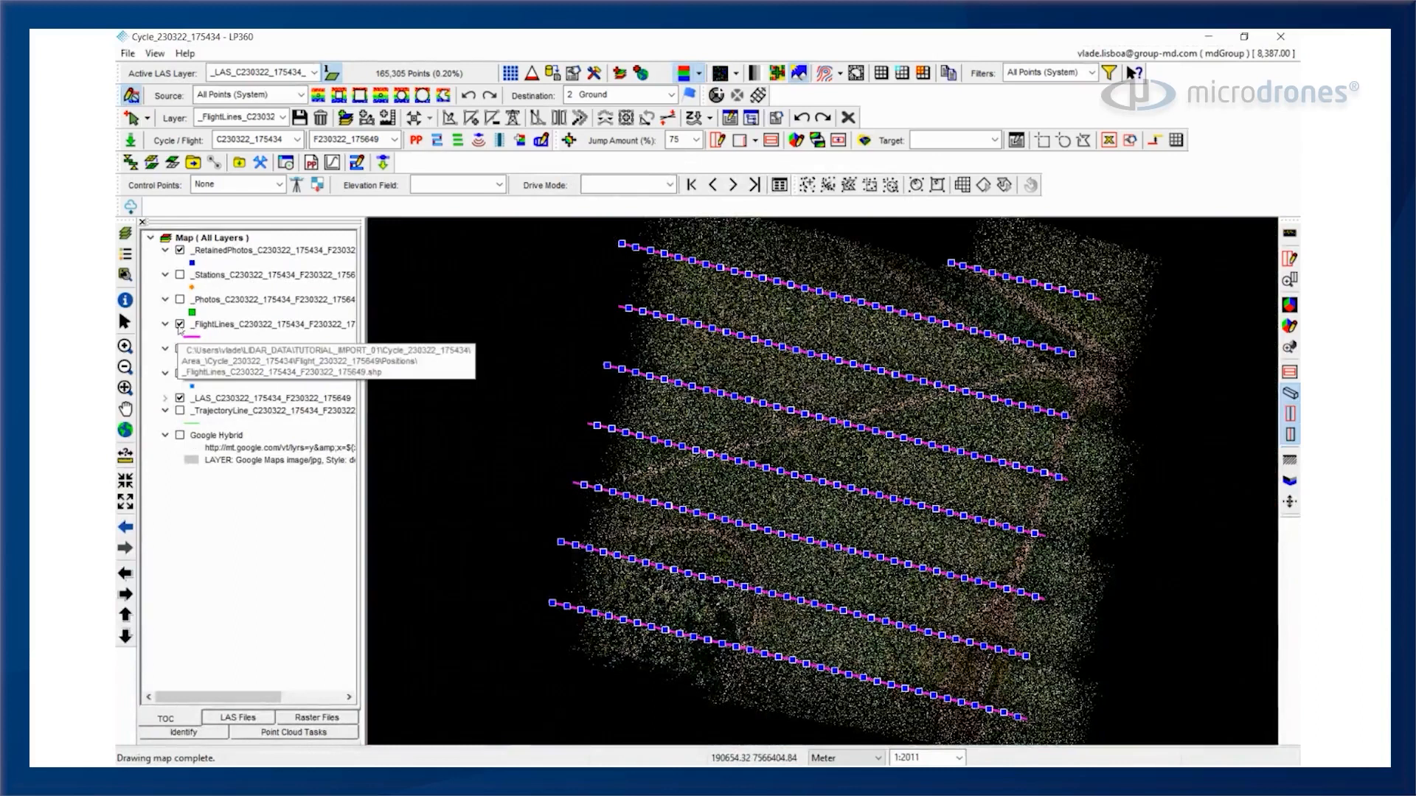
pyautogui.click(180, 325)
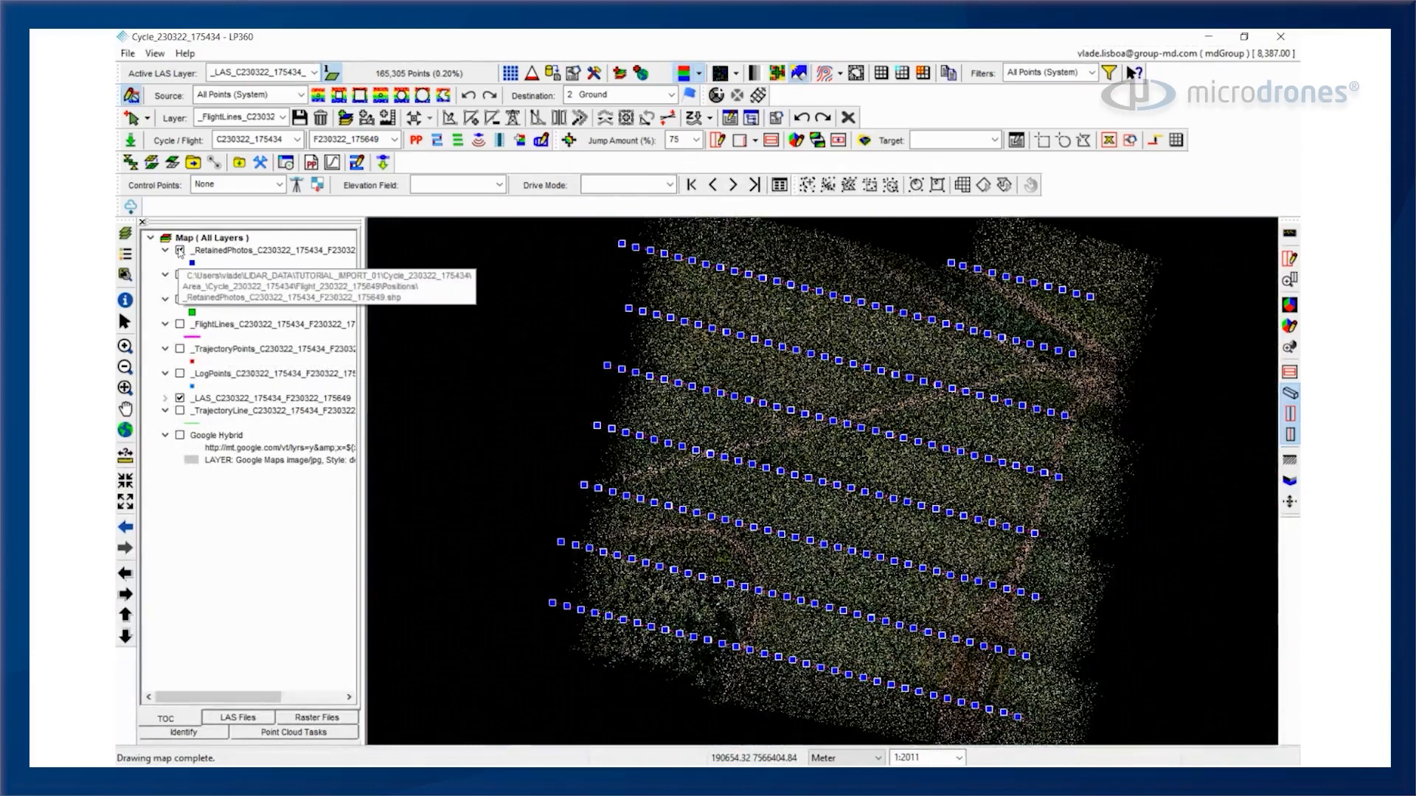
pyautogui.click(180, 252)
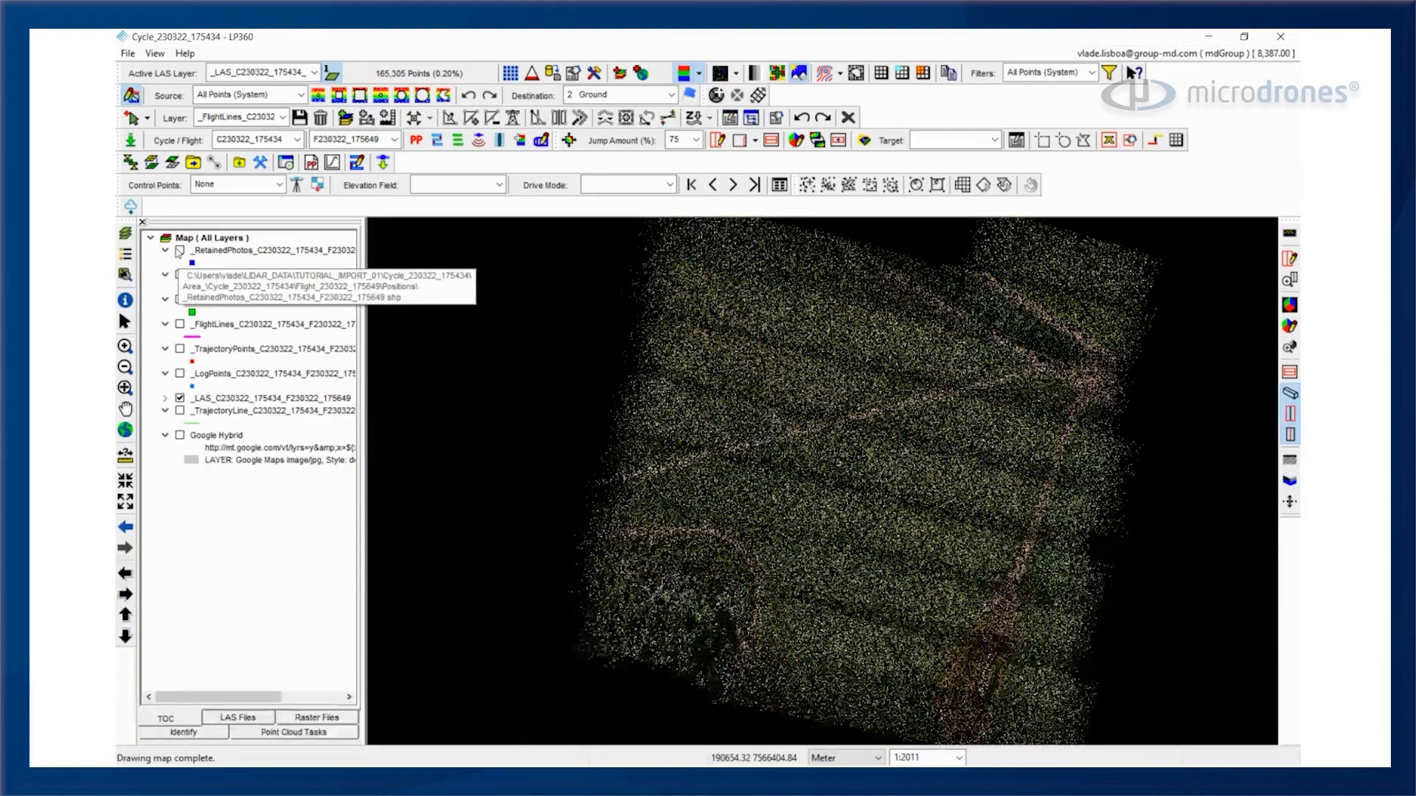
pyautogui.click(181, 250)
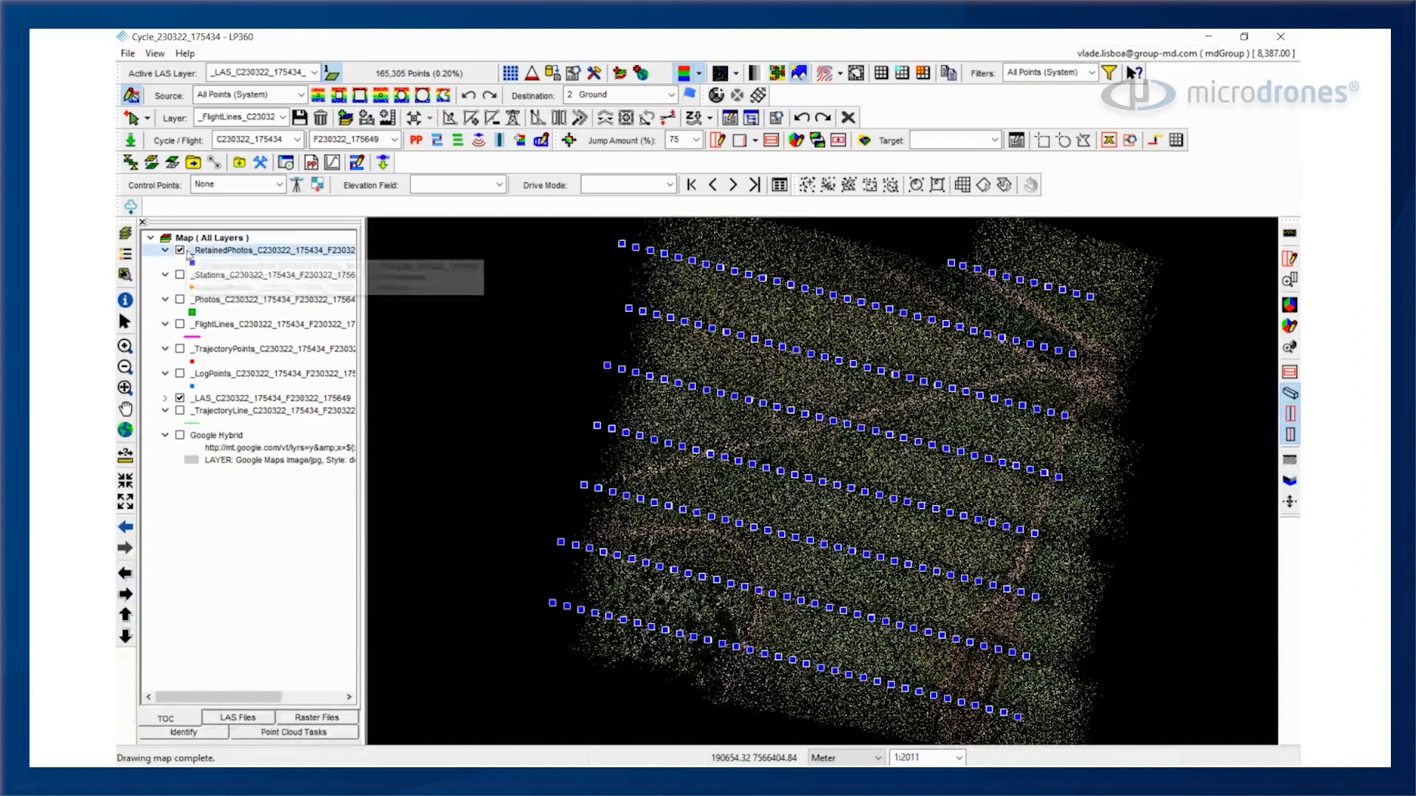
# Rename the geocoded LAS layer as LAS_BRUTO
pyautogui.click(200, 401)
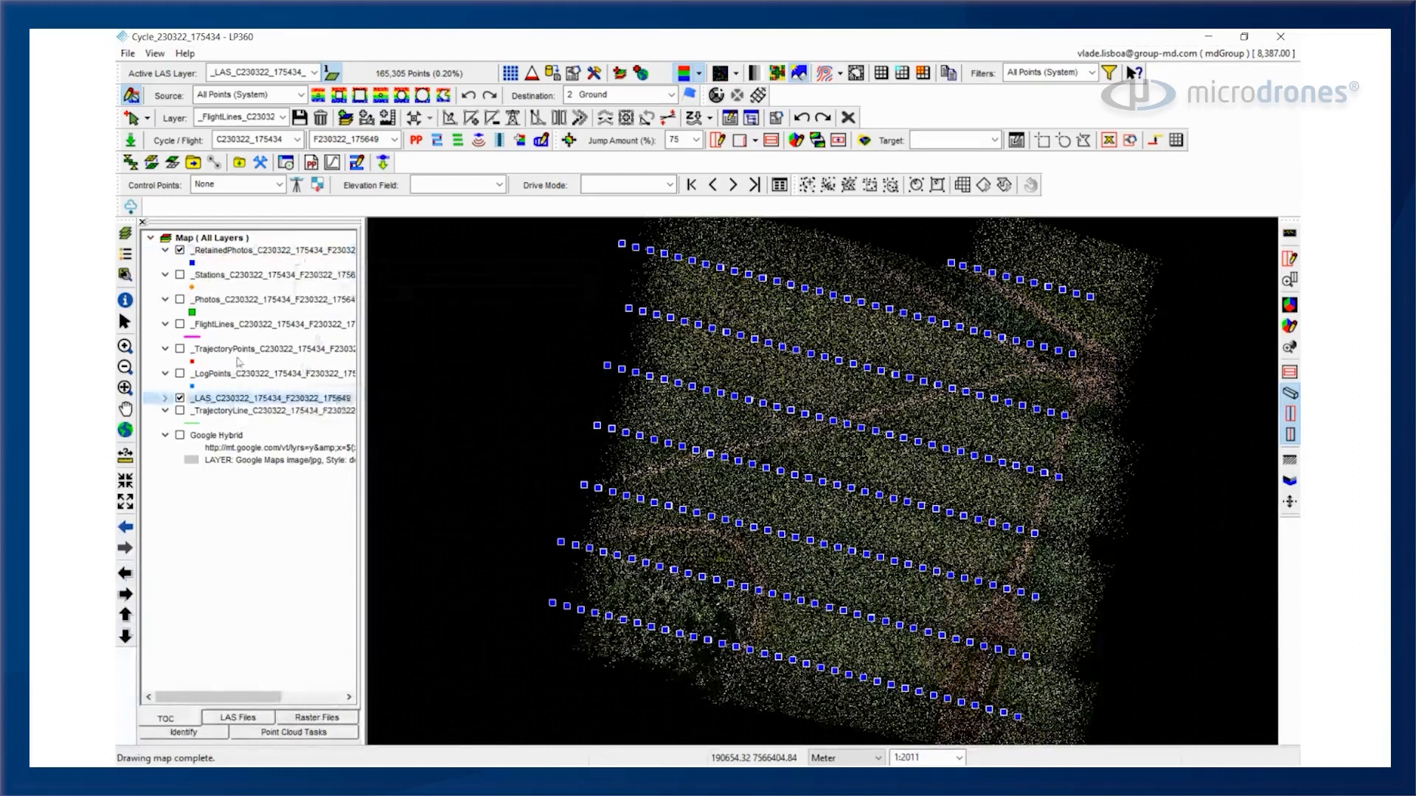
pyautogui.click(281, 399)
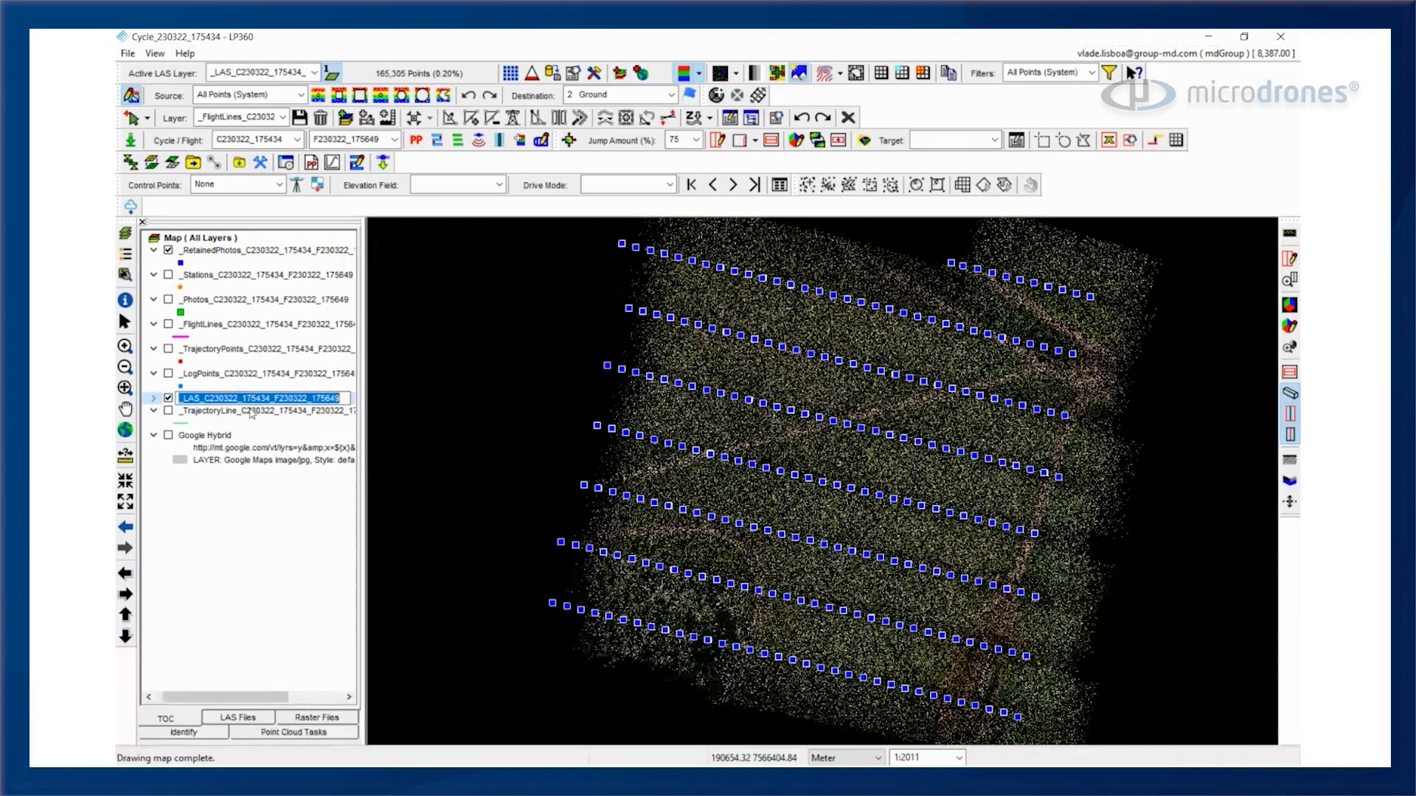
pyautogui.write('LAS')
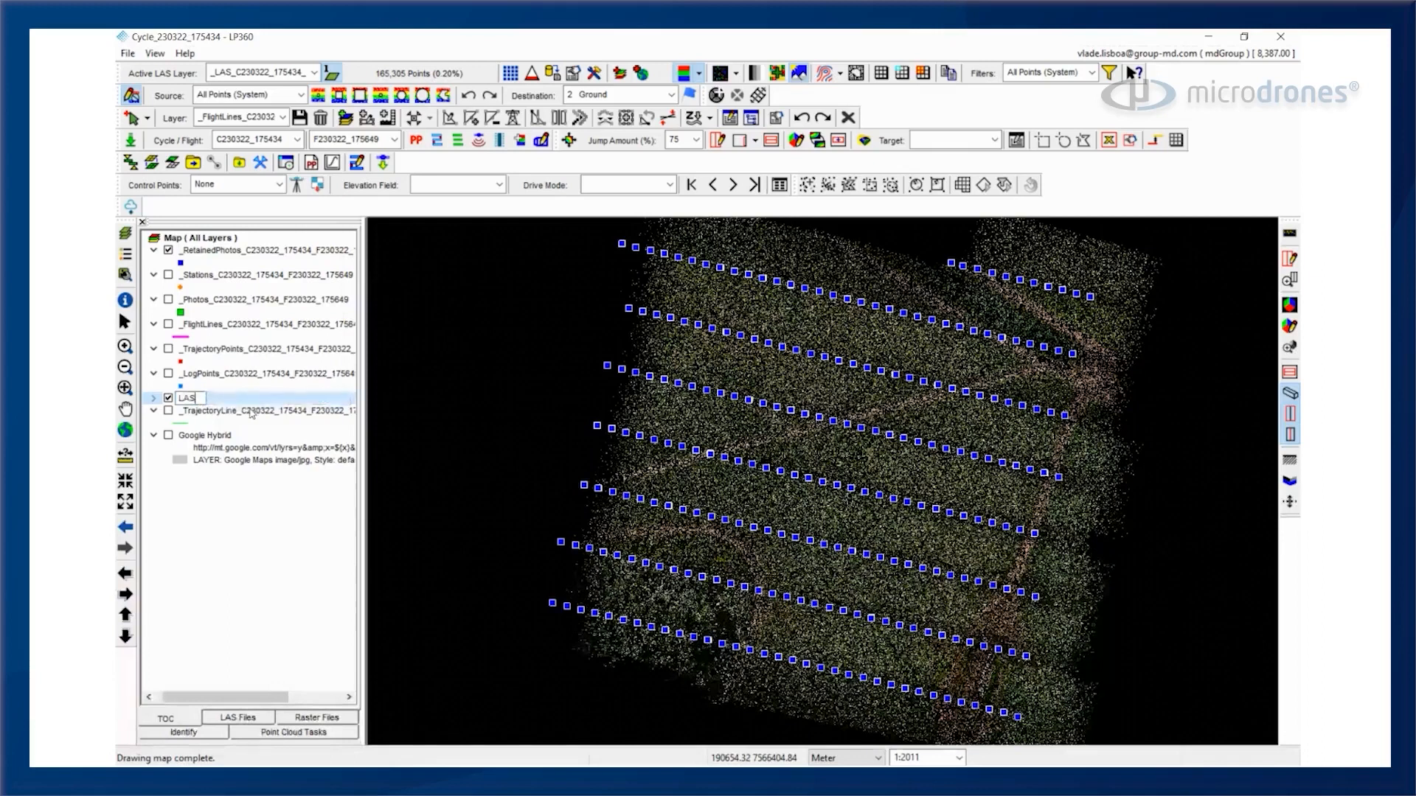
pyautogui.write('_BRUTO')
pyautogui.press('Return')
# Examine the retained photos layer in Feature Analyst, previewing the first photos one by one with their orientation data
pyautogui.click(244, 249)
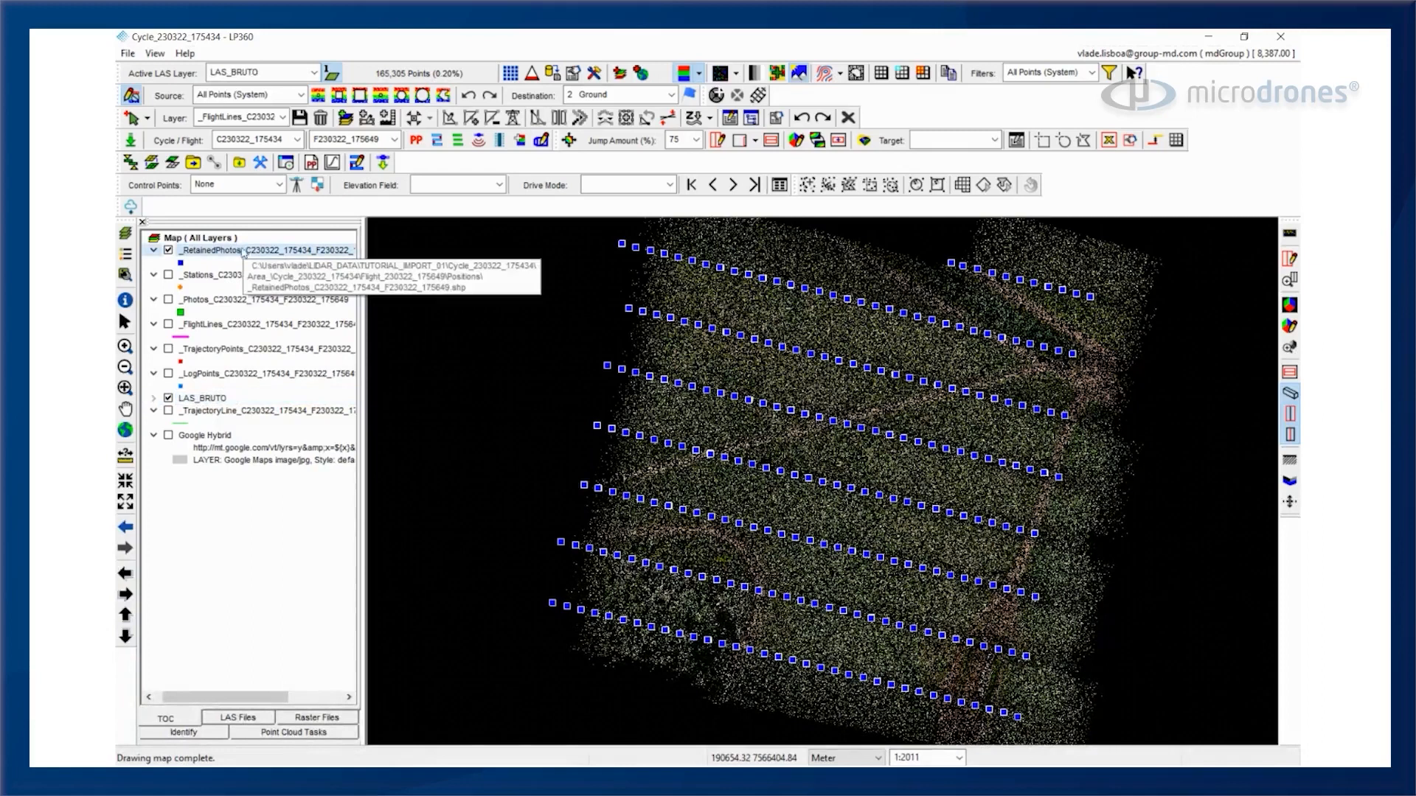
pyautogui.rightClick(277, 253)
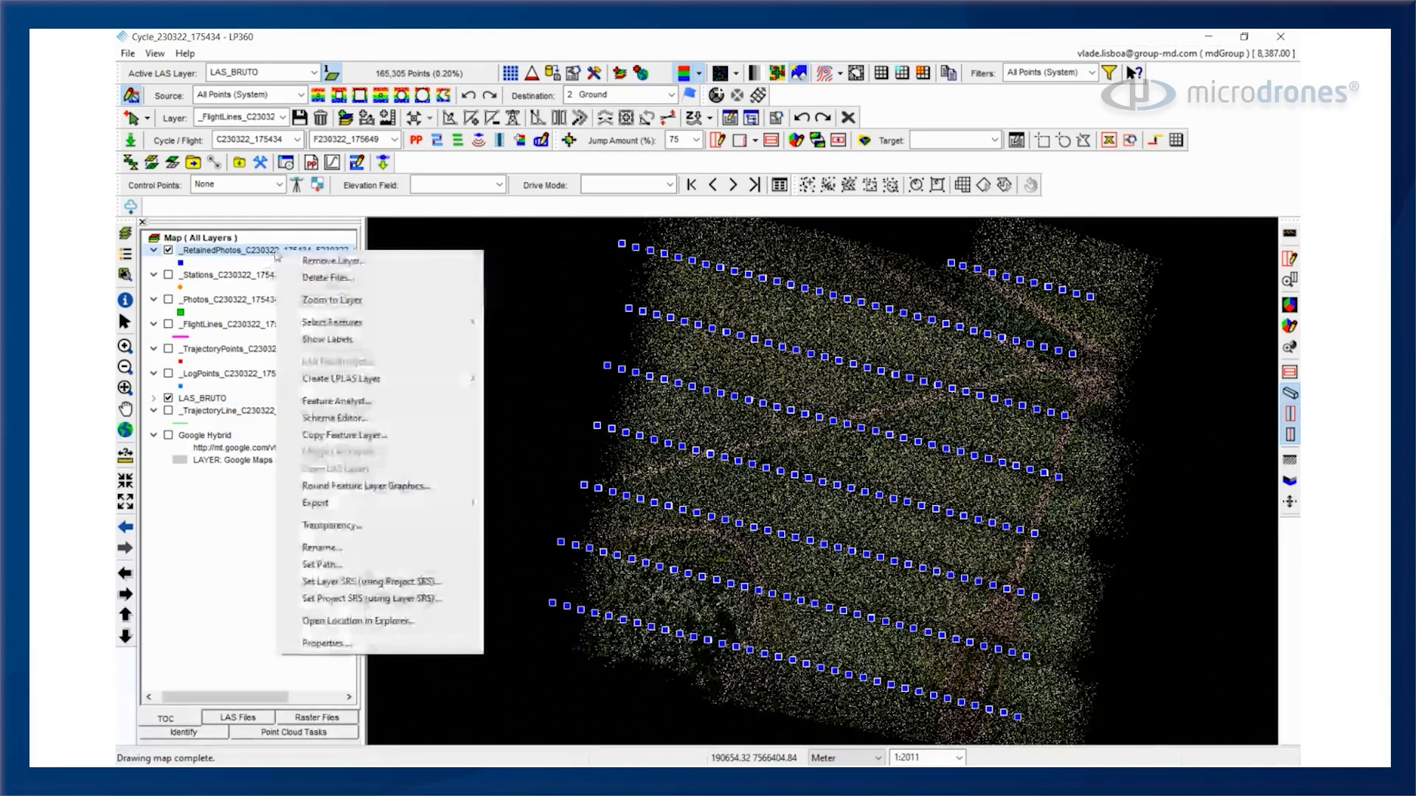
pyautogui.click(380, 408)
pyautogui.click(434, 285)
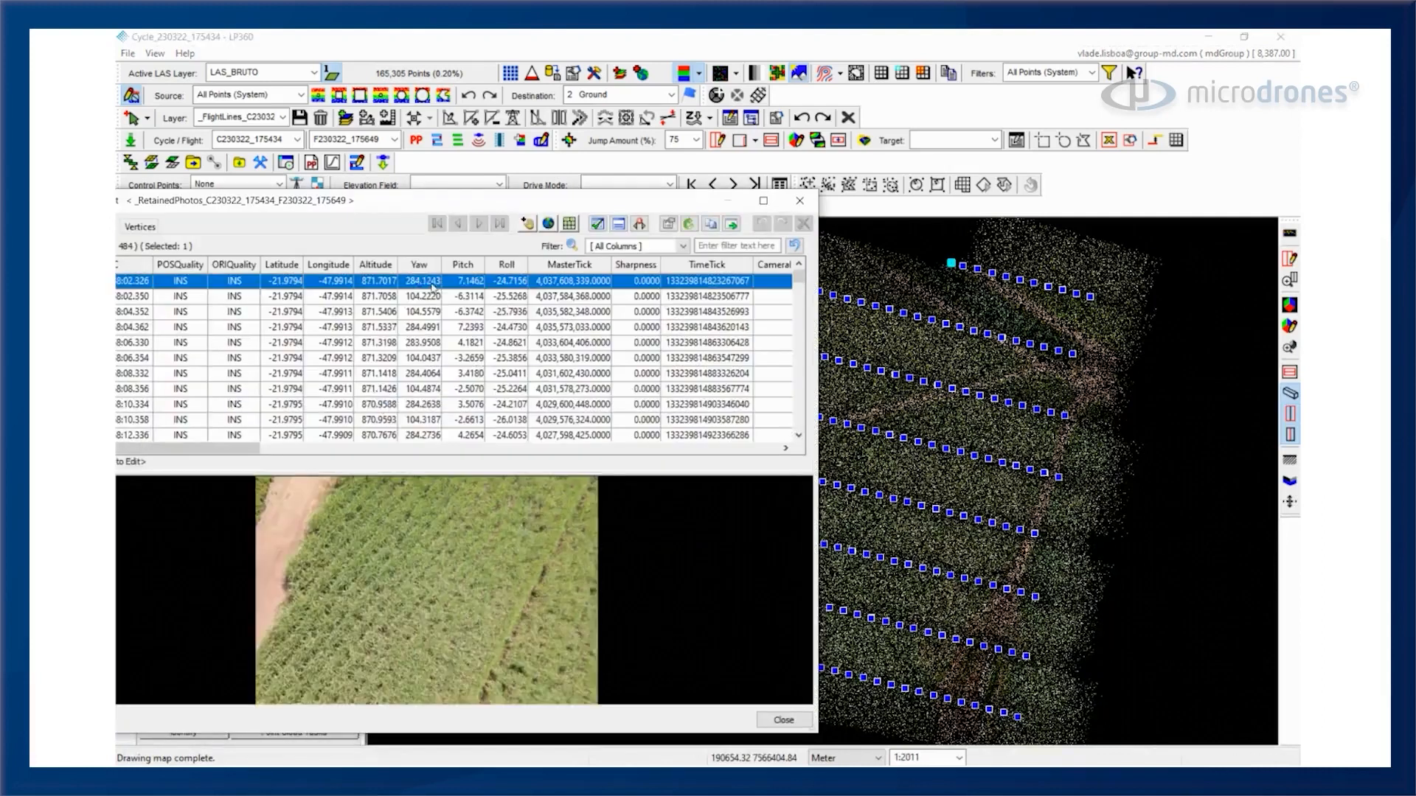
pyautogui.click(507, 298)
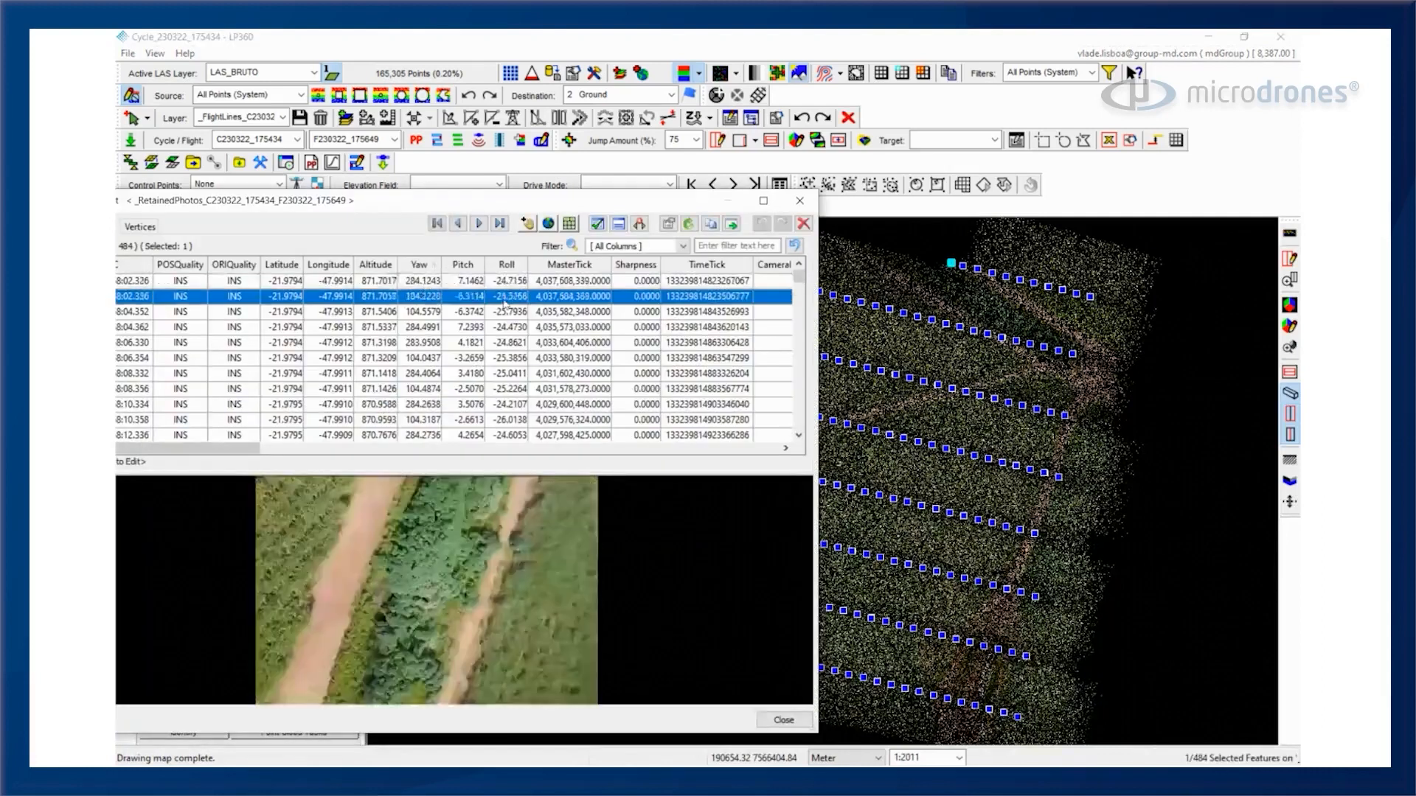
pyautogui.click(503, 313)
pyautogui.click(502, 331)
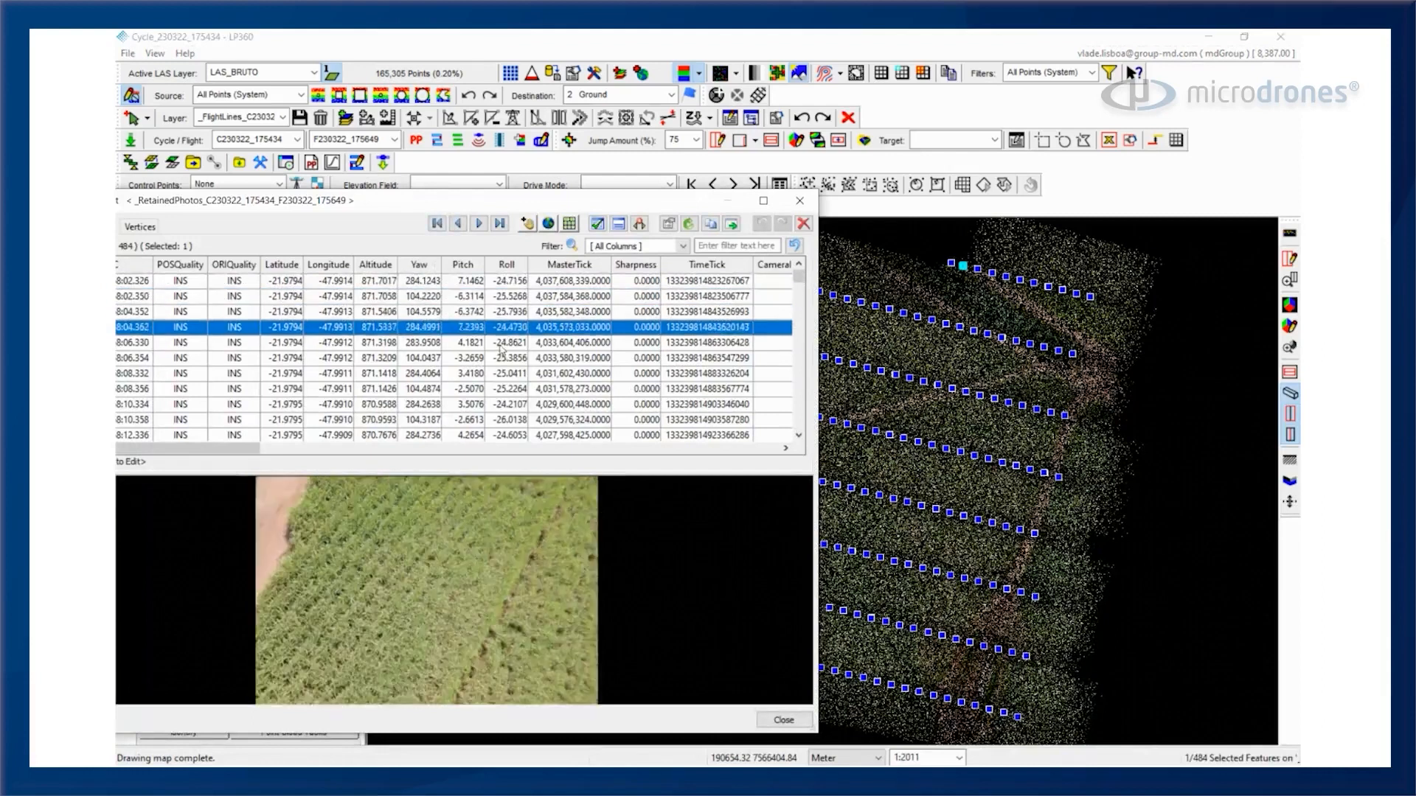
pyautogui.click(503, 345)
pyautogui.click(505, 359)
pyautogui.click(506, 377)
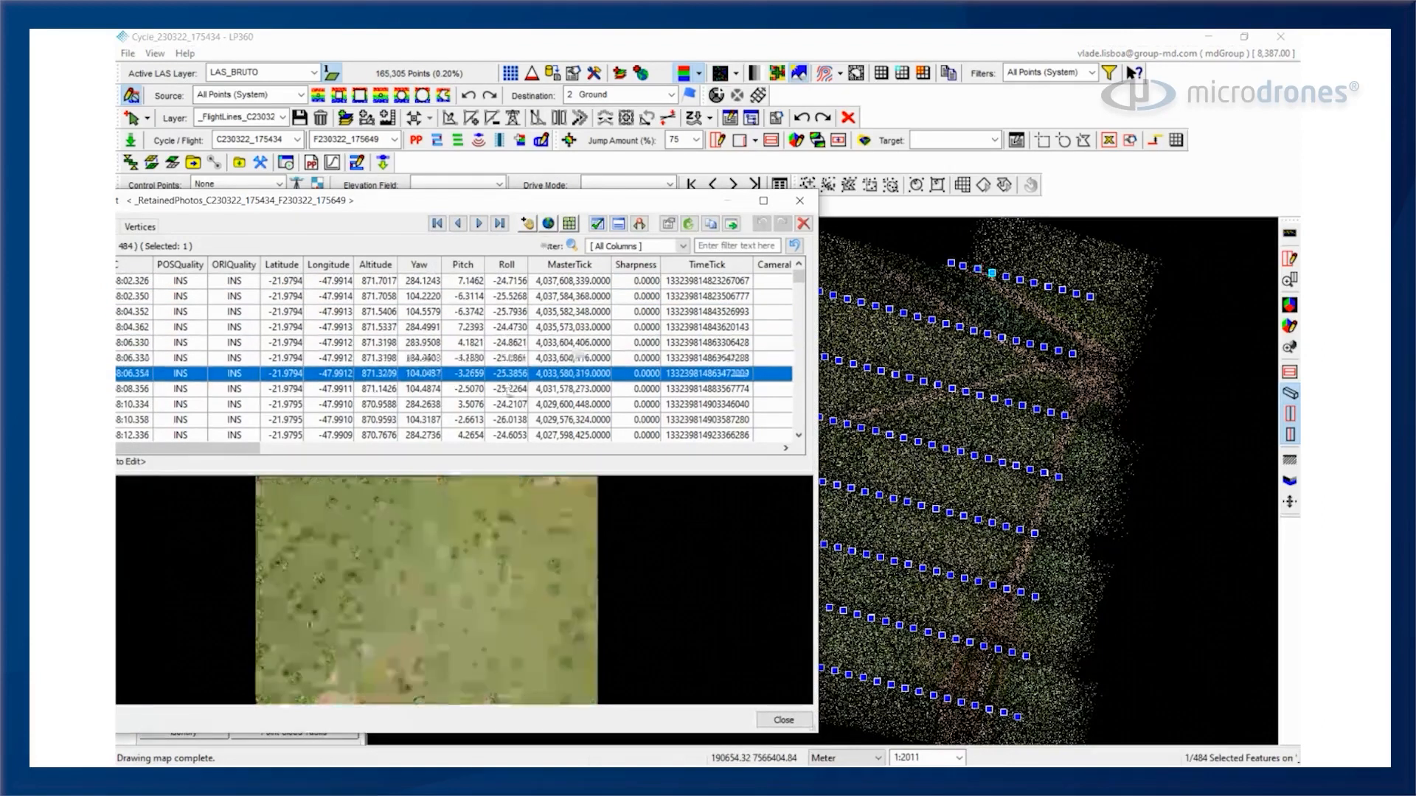
pyautogui.click(506, 391)
pyautogui.click(504, 405)
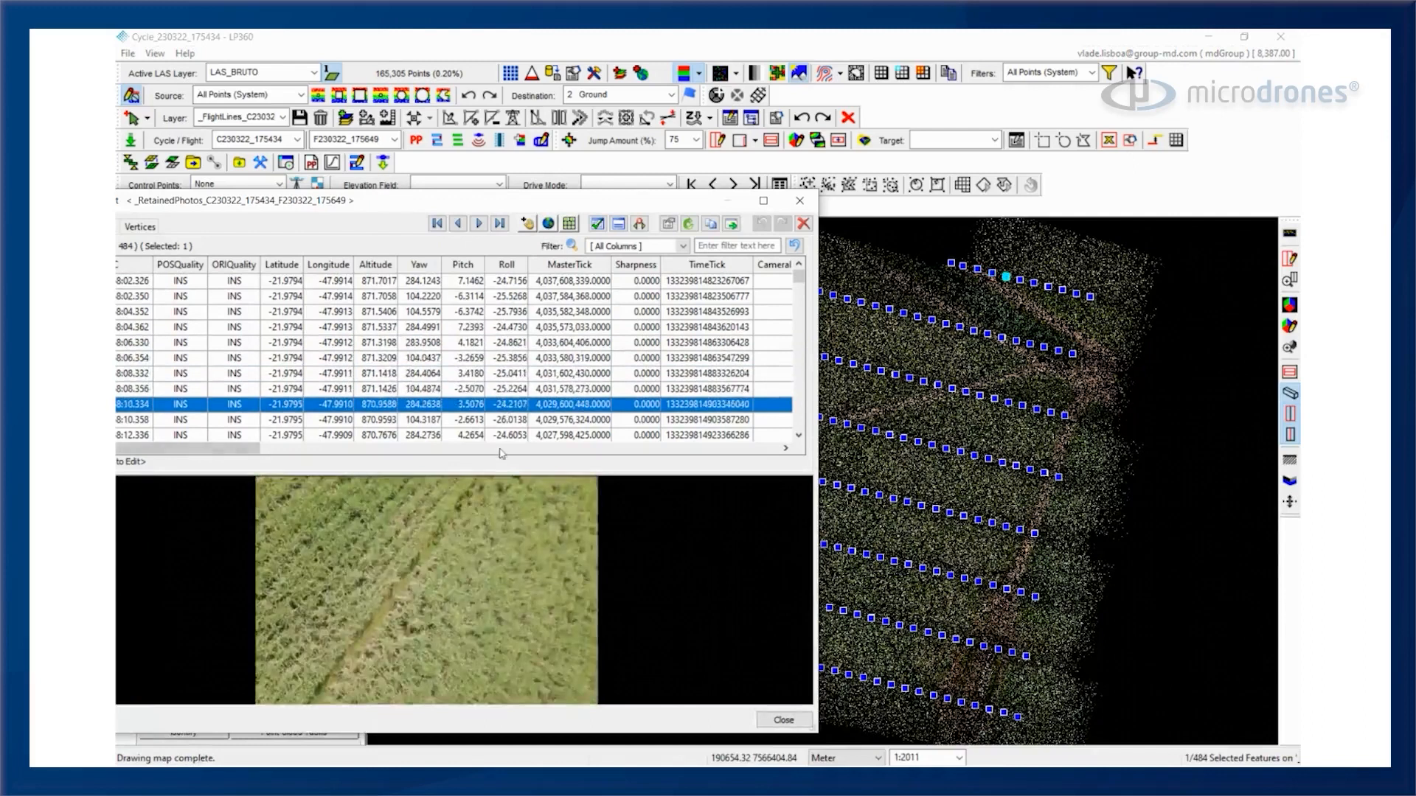
pyautogui.click(510, 422)
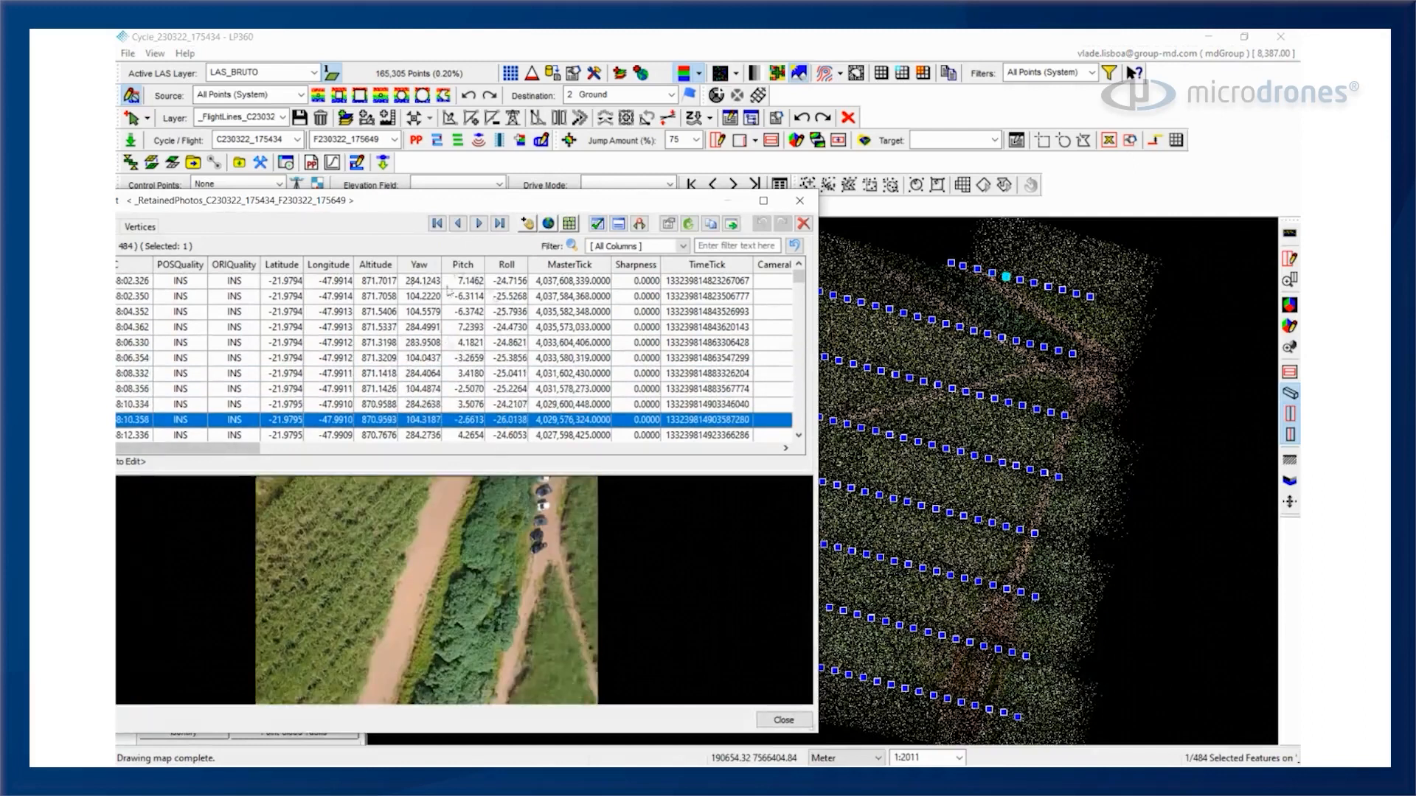
pyautogui.click(800, 200)
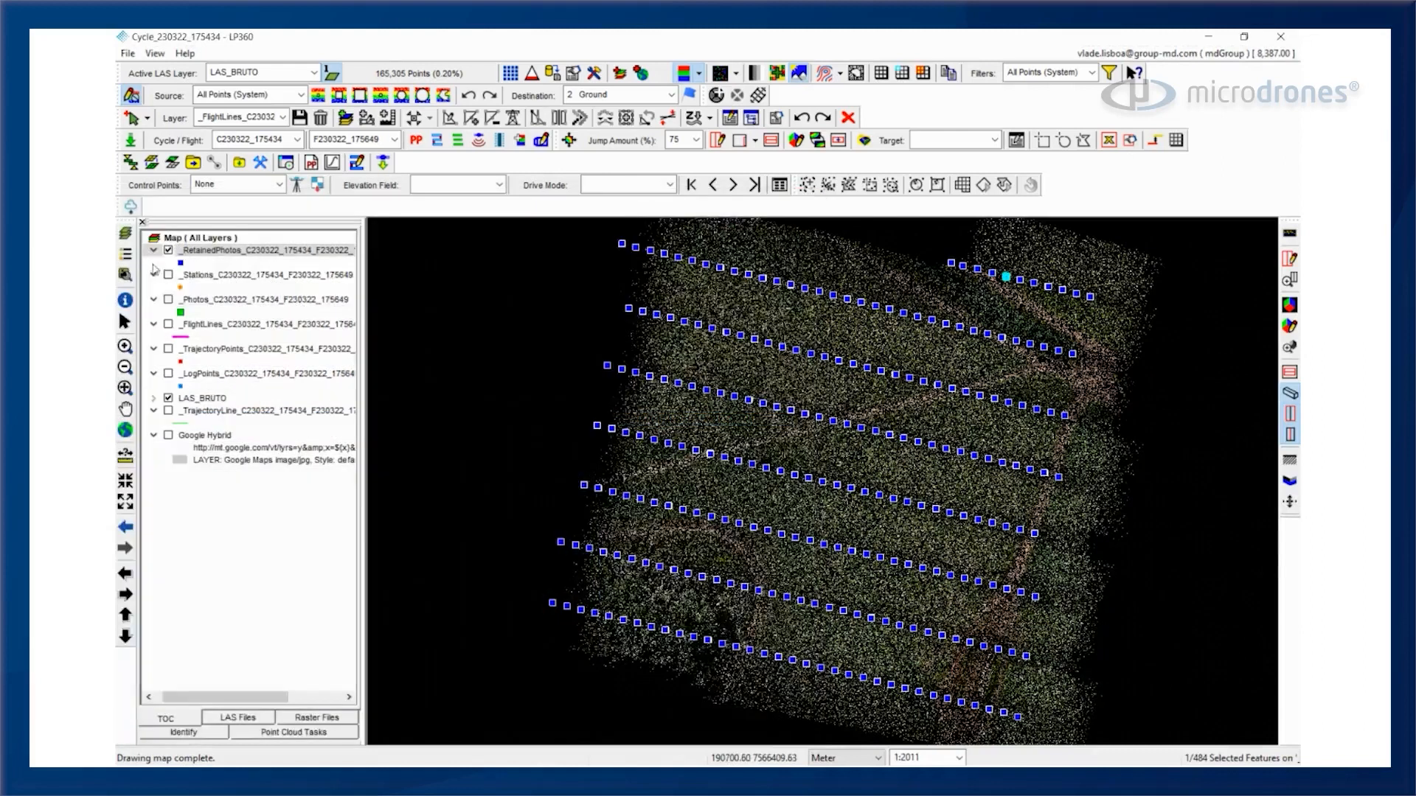
# Hide the retained photos layer and scan LAS_BRUTO in Live View to check its point counts per class
pyautogui.click(168, 250)
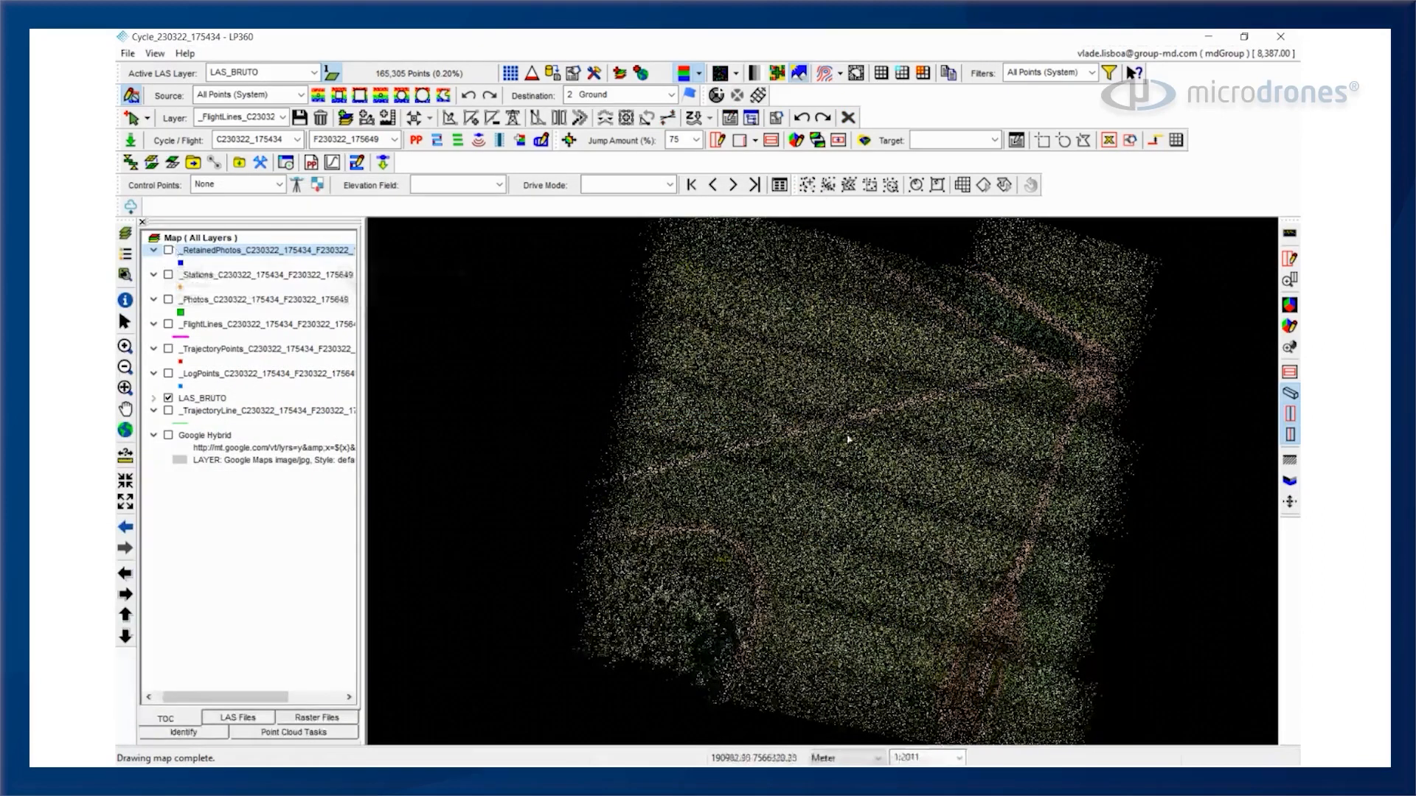
pyautogui.click(1110, 72)
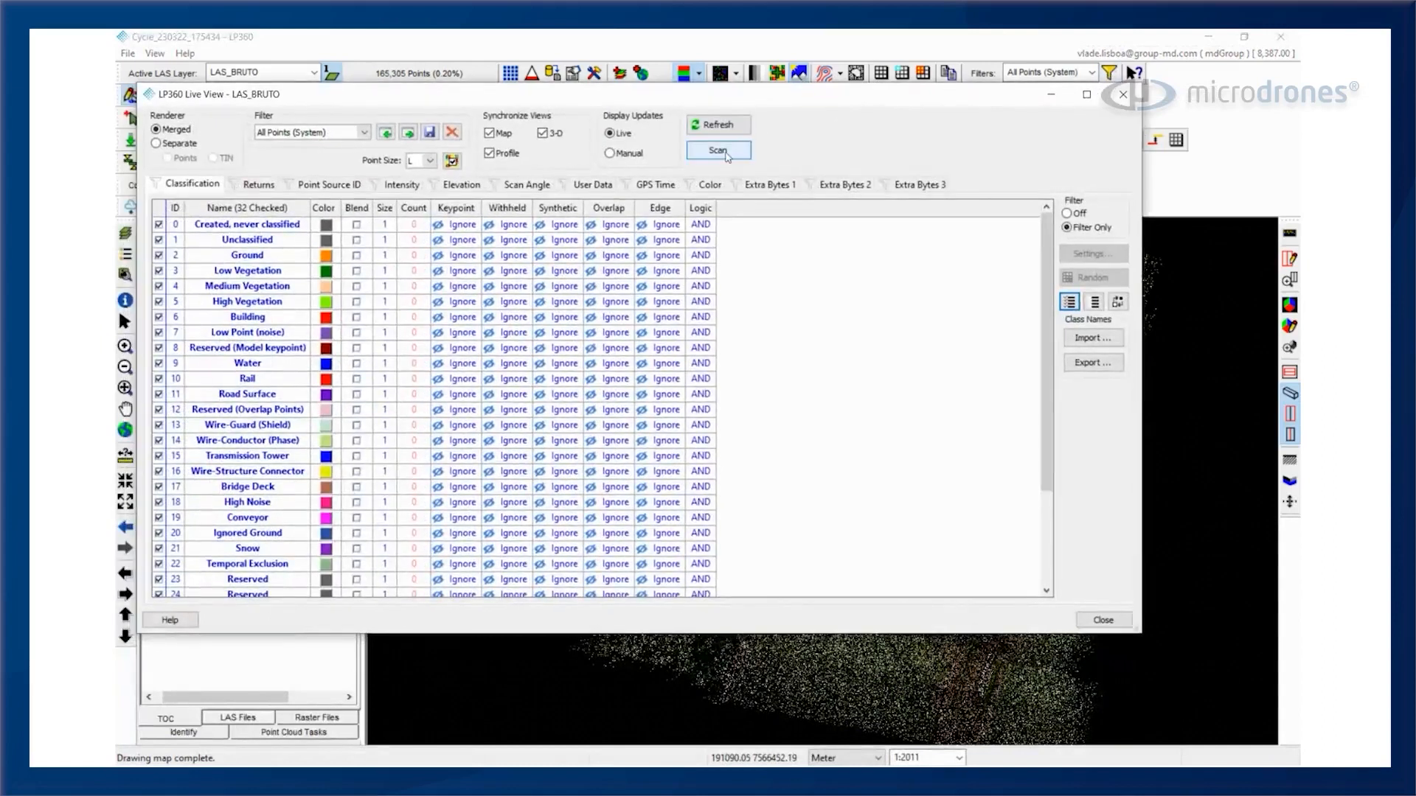
pyautogui.click(726, 155)
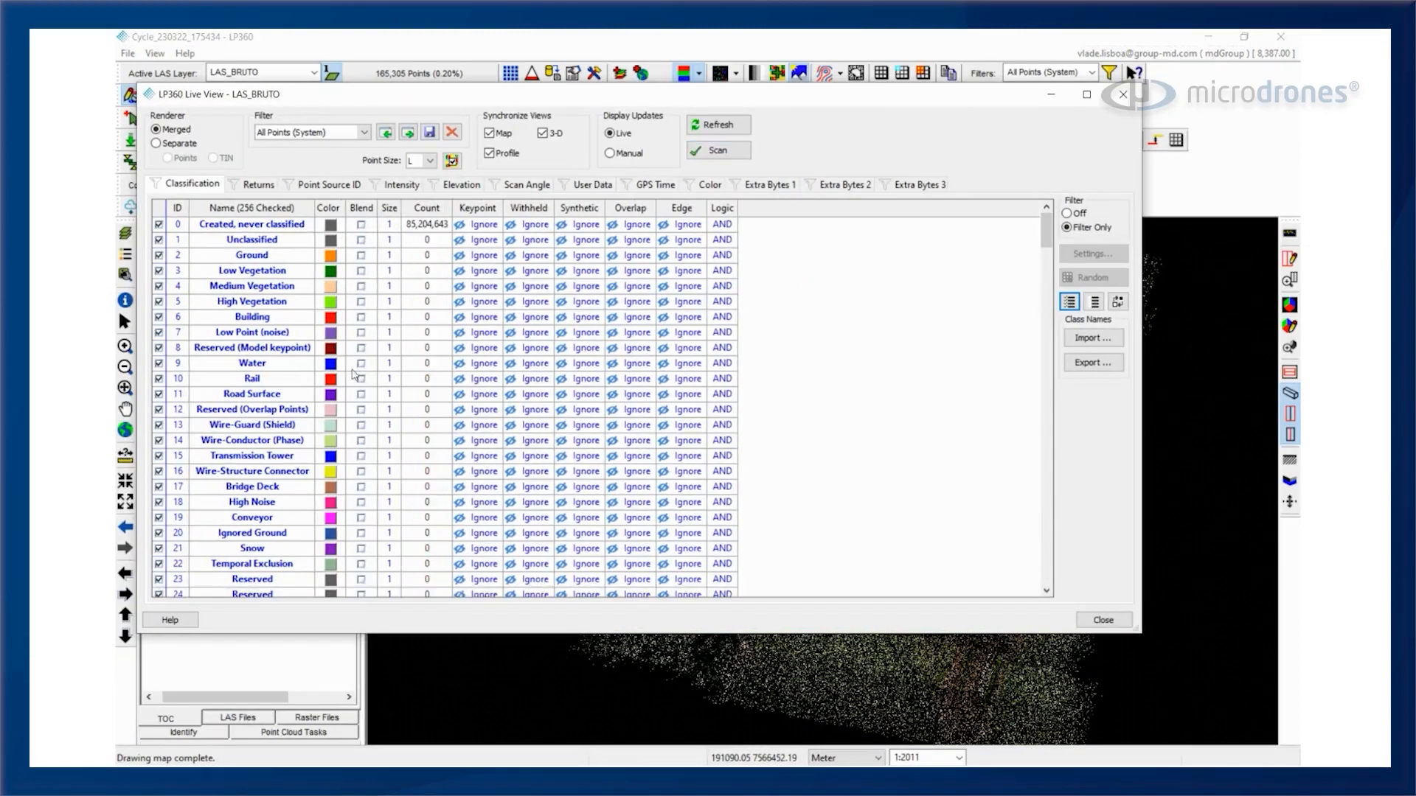
pyautogui.click(436, 228)
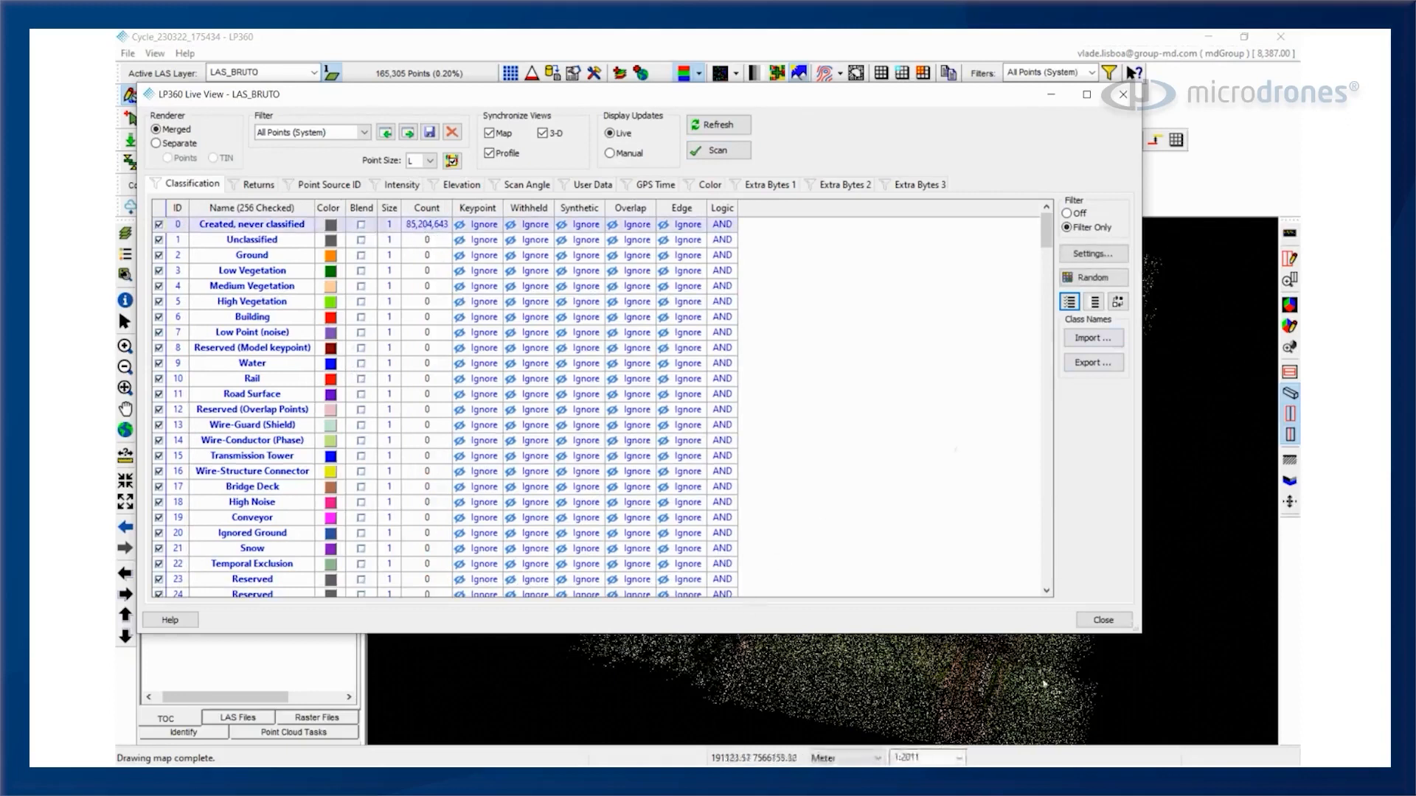
pyautogui.click(1104, 620)
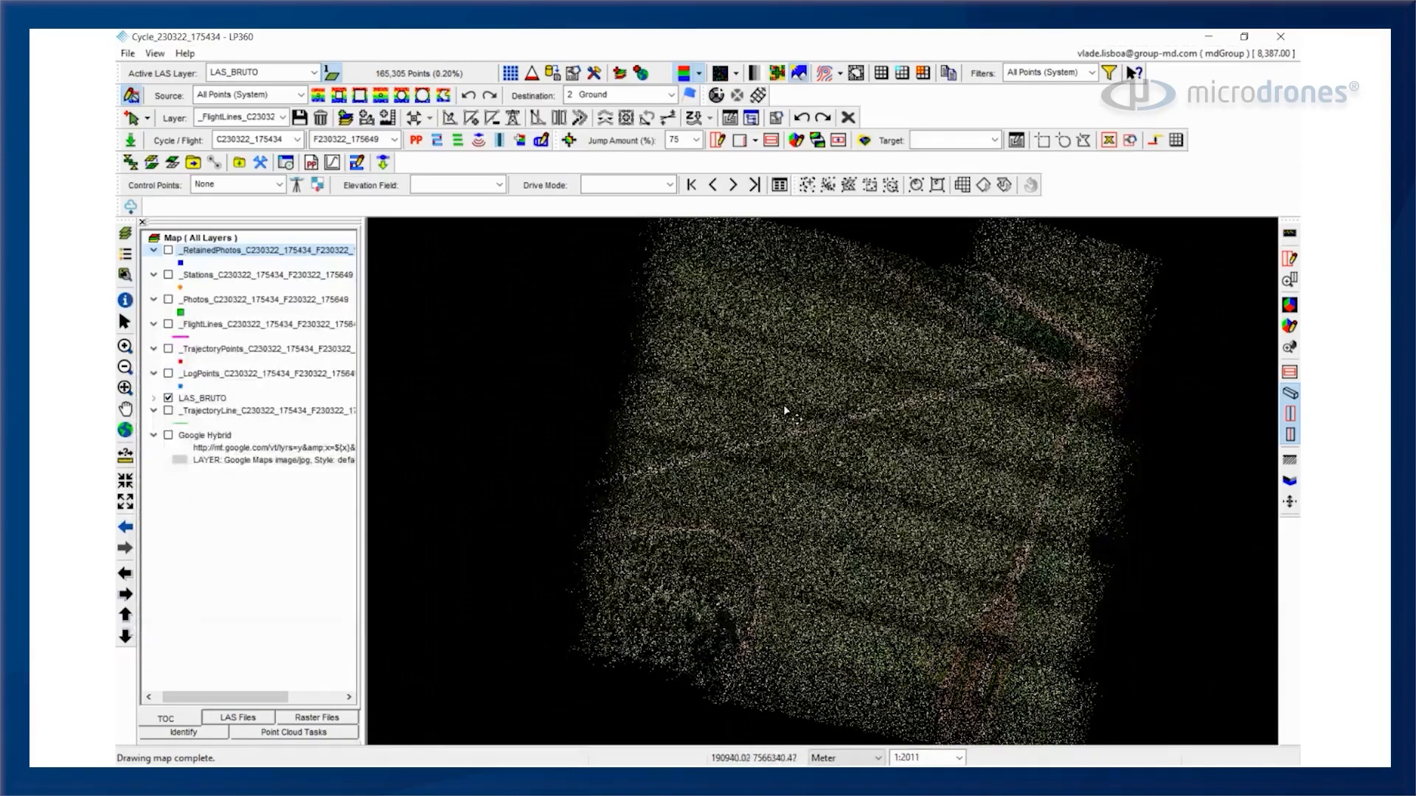